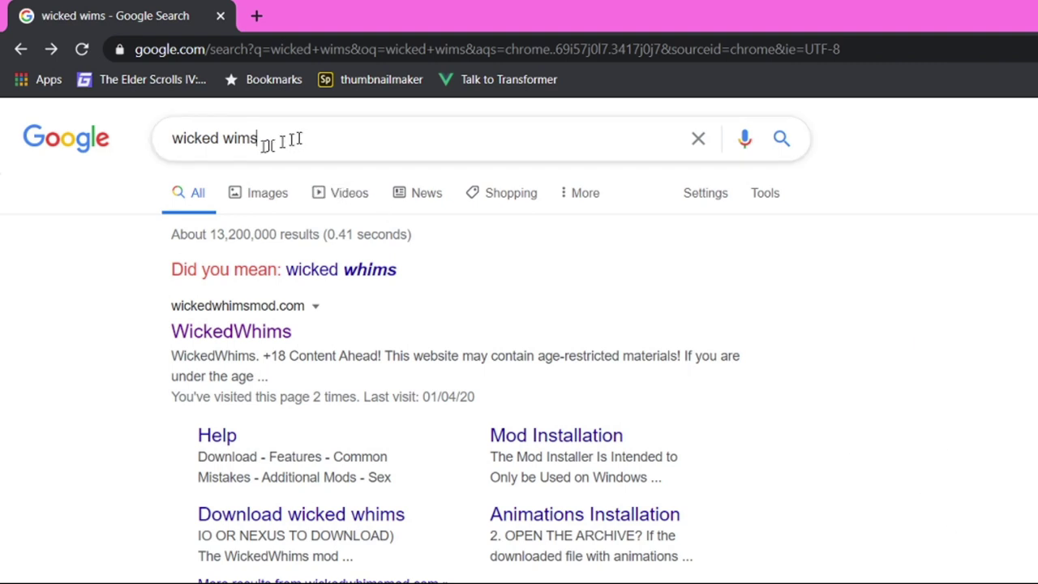
- Open wickedwhimsmod.com from the Google results and pass its 18+ content notice
{"action": "left_click_drag", "start_coordinate": [294, 138], "coordinate": [143, 153]}
{"action": "left_click", "coordinate": [93, 417]}
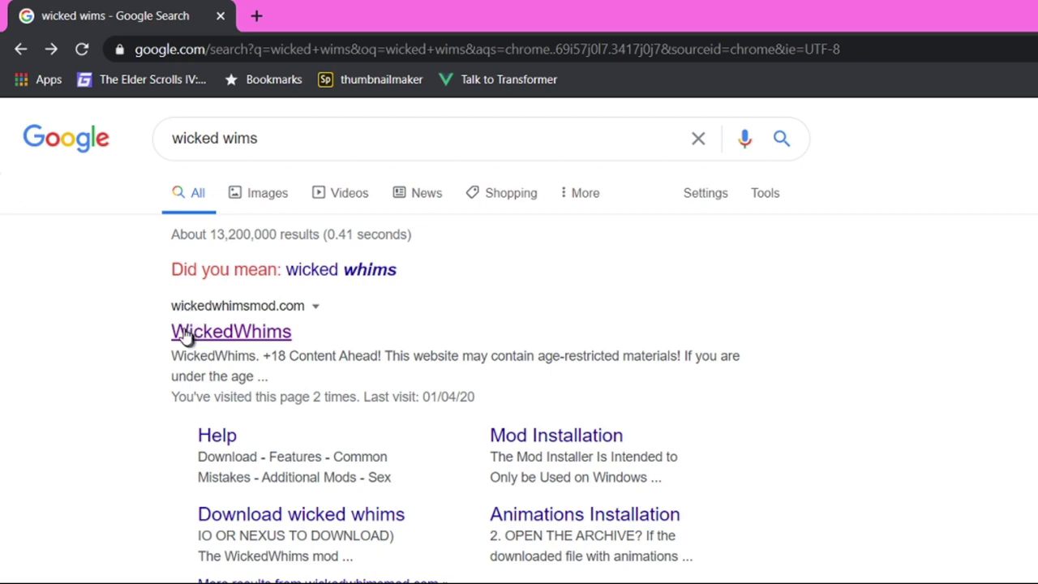
{"action": "left_click", "coordinate": [256, 338]}
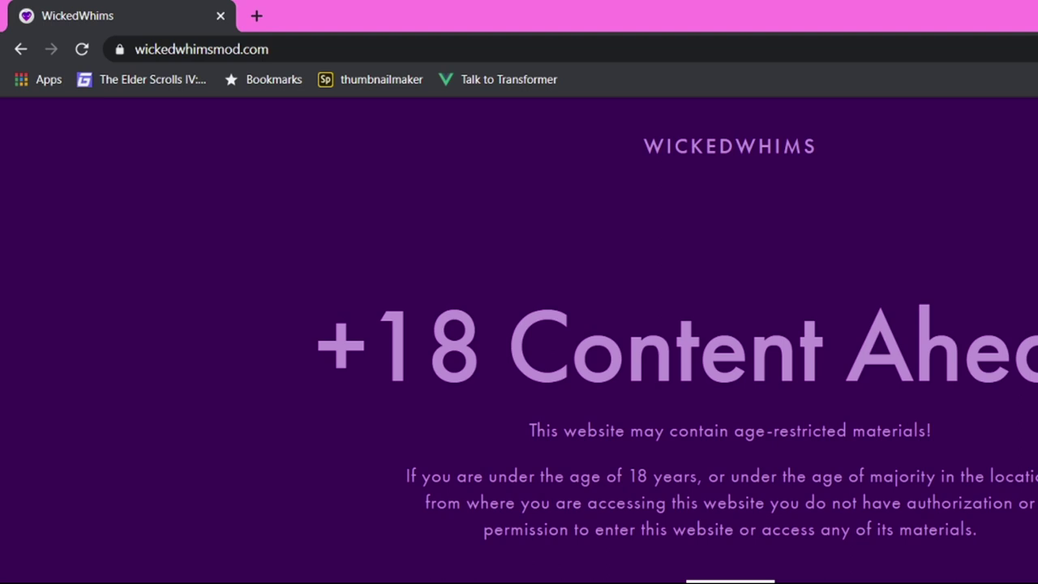
{"action": "left_click", "coordinate": [730, 581]}
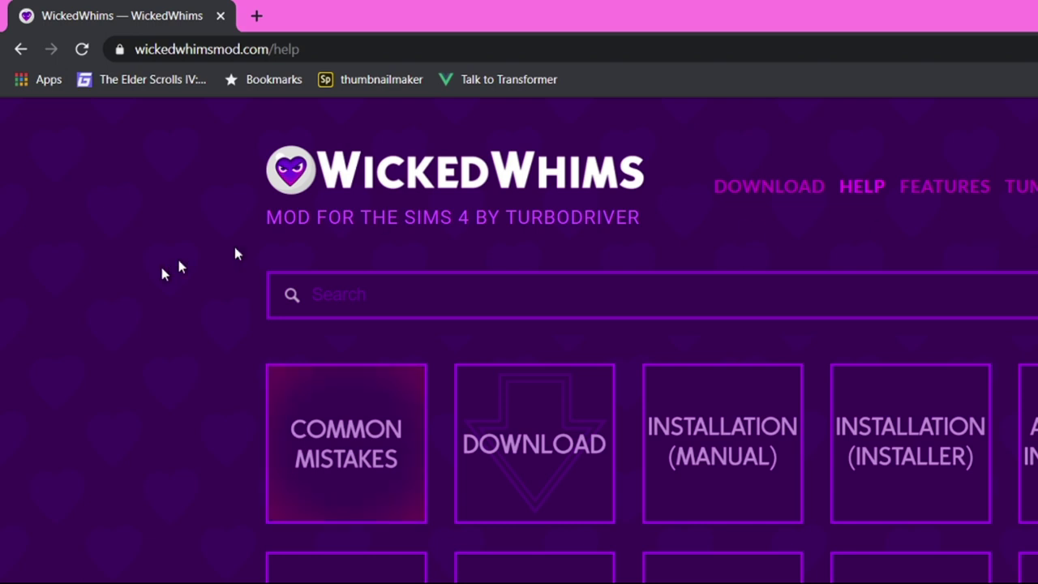
- Read through the Common Mistakes help topic, then go to the WickedWhims Download page
{"action": "left_click", "coordinate": [319, 436]}
{"action": "scroll", "coordinate": [316, 424], "scroll_direction": "down", "scroll_amount": 3}
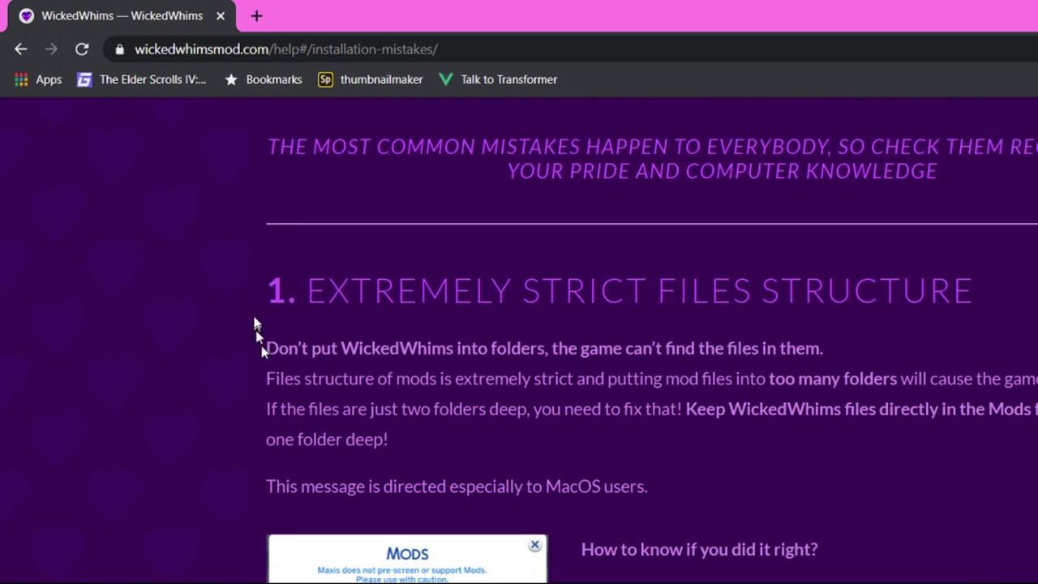
{"action": "left_click_drag", "start_coordinate": [249, 298], "coordinate": [850, 501]}
{"action": "scroll", "coordinate": [850, 501], "scroll_direction": "down", "scroll_amount": 2}
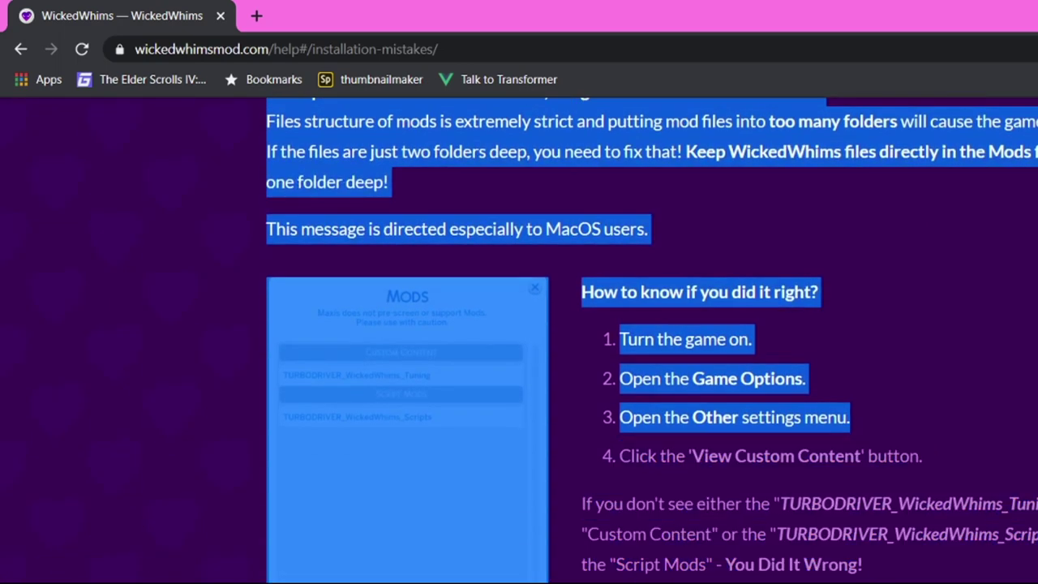
{"action": "scroll", "coordinate": [1019, 367], "scroll_direction": "up", "scroll_amount": 5}
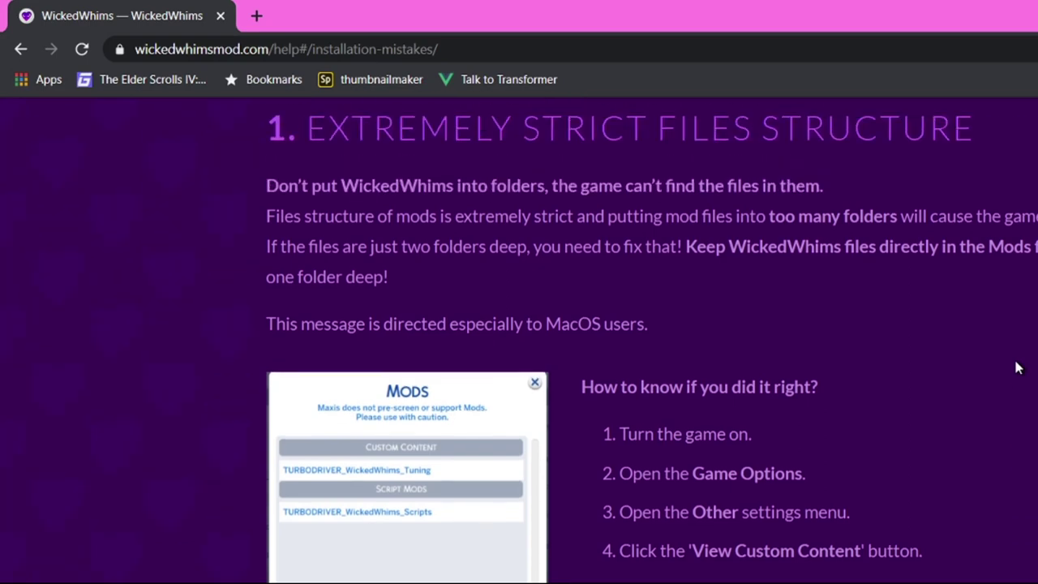
{"action": "scroll", "coordinate": [1016, 365], "scroll_direction": "down", "scroll_amount": 8}
{"action": "scroll", "coordinate": [1015, 365], "scroll_direction": "up", "scroll_amount": 7}
{"action": "left_click_drag", "start_coordinate": [74, 254], "coordinate": [978, 328]}
{"action": "scroll", "coordinate": [482, 380], "scroll_direction": "up", "scroll_amount": 3}
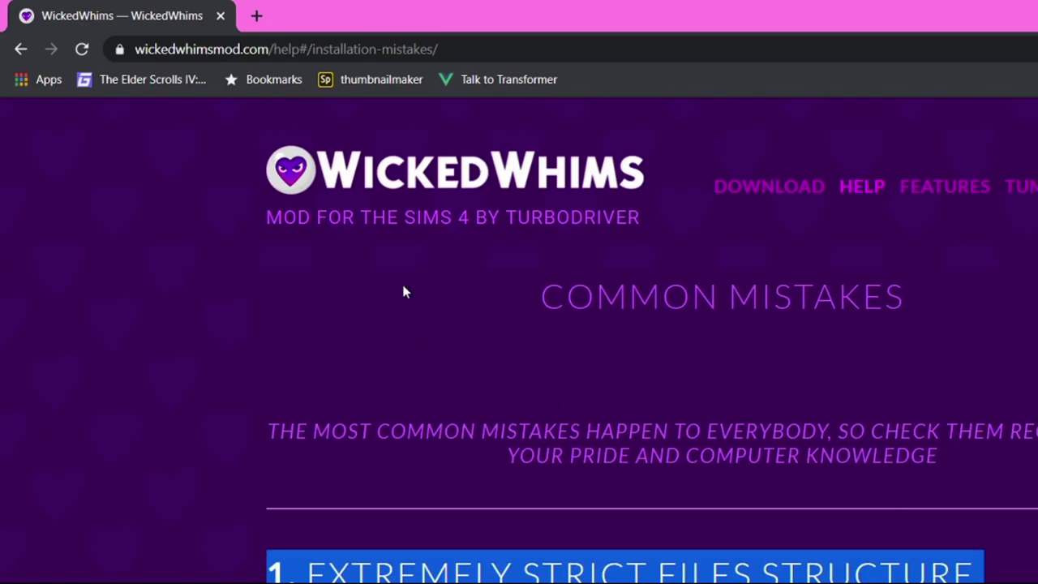
{"action": "left_click", "coordinate": [768, 189]}
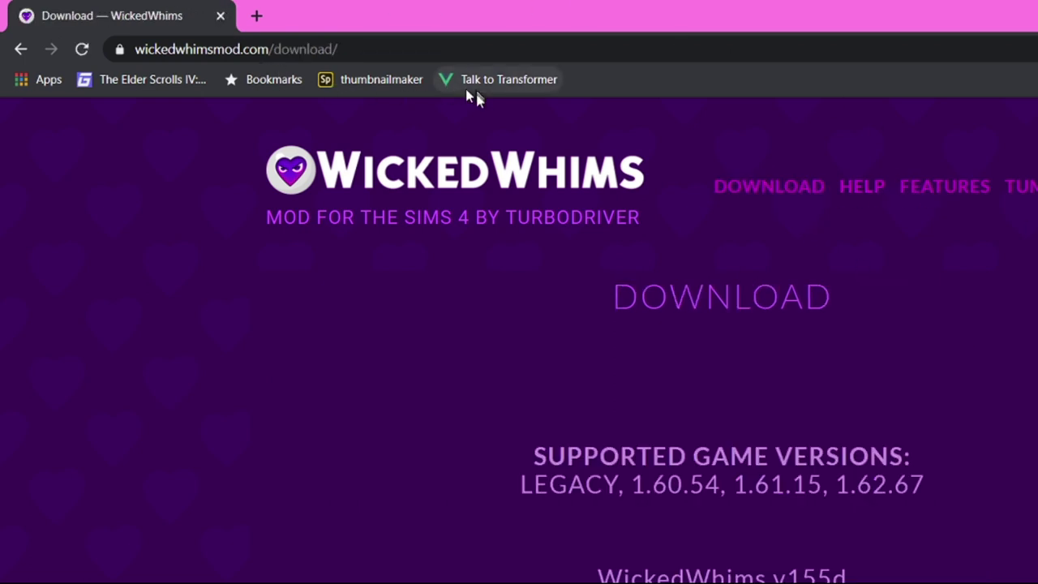
- Check the Download page's address, then return to the WickedWhims help index via the logo
{"action": "left_click", "coordinate": [358, 57]}
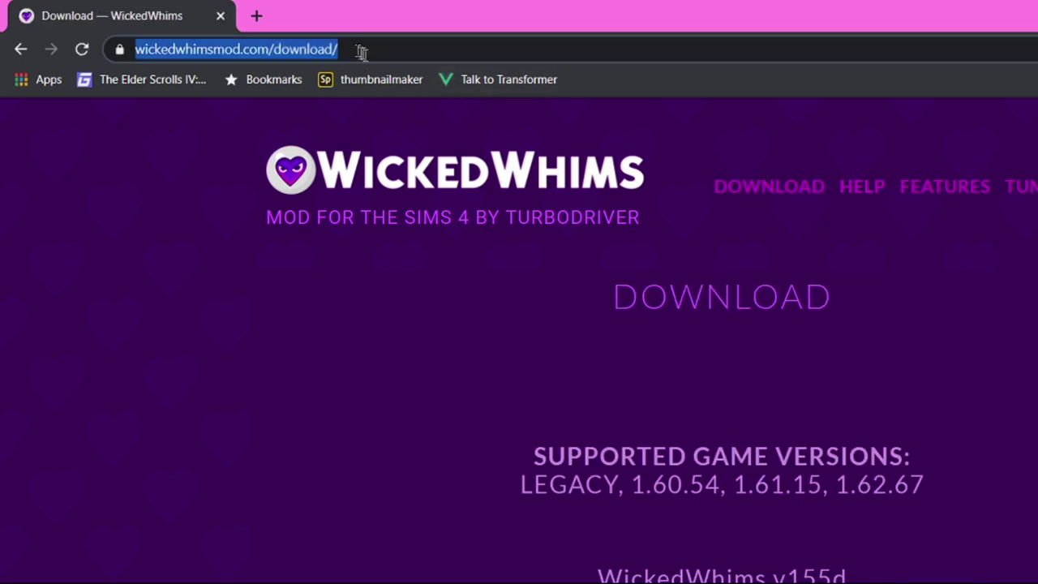
{"action": "left_click", "coordinate": [362, 51]}
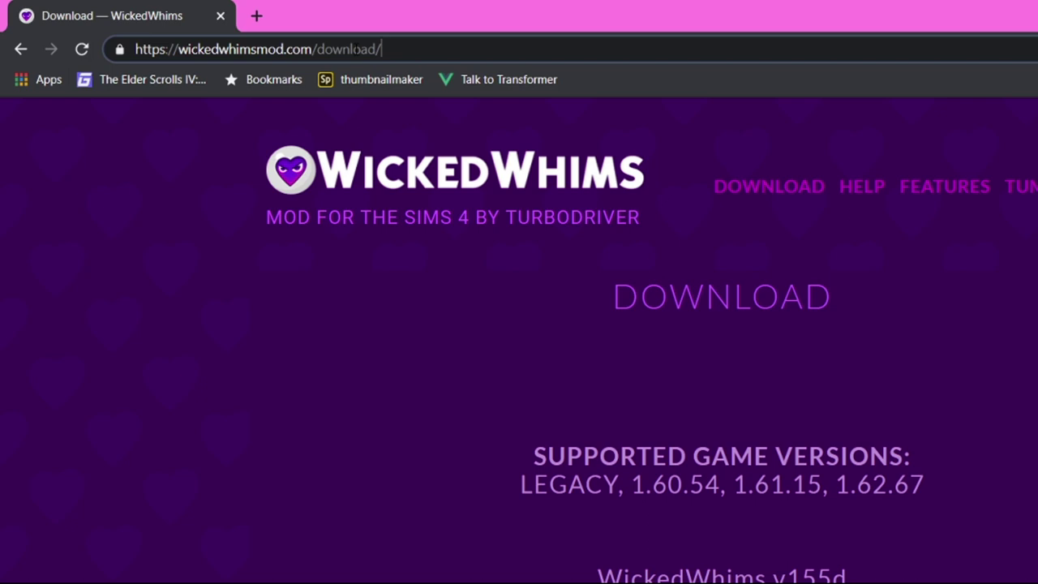
{"action": "left_click", "coordinate": [339, 177]}
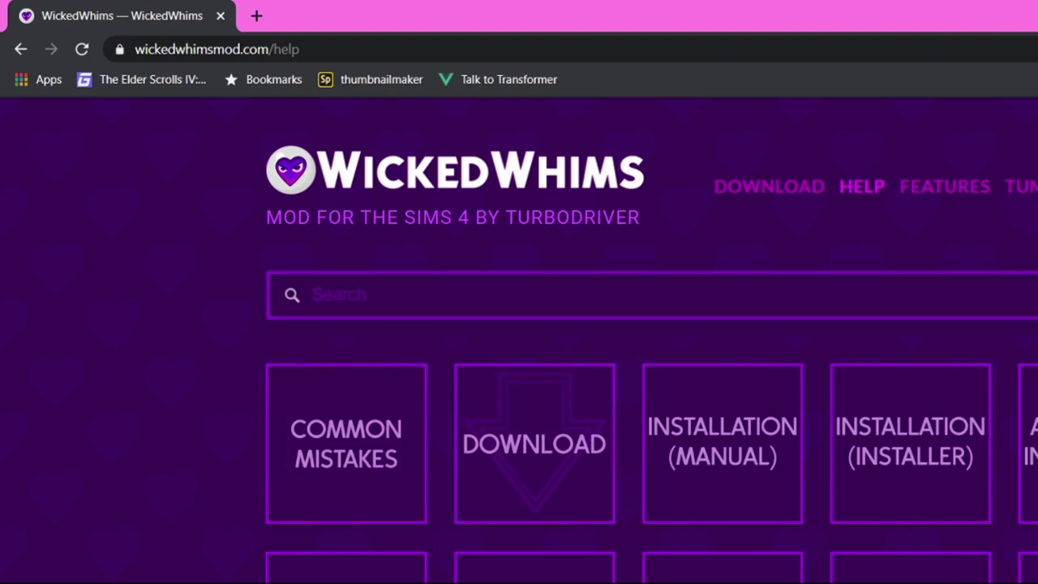
- Open the Installation (Manual) guide and scroll to step 1, Open the Archive
{"action": "left_click", "coordinate": [719, 446]}
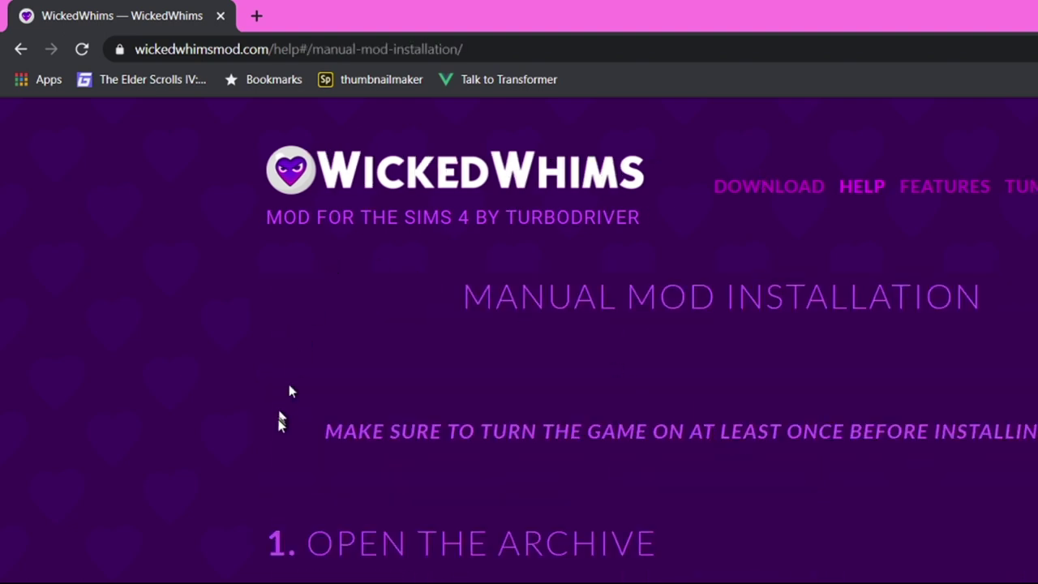
{"action": "left_click_drag", "start_coordinate": [278, 421], "coordinate": [280, 578]}
{"action": "left_click", "coordinate": [280, 572]}
{"action": "scroll", "coordinate": [360, 365], "scroll_direction": "down", "scroll_amount": 3}
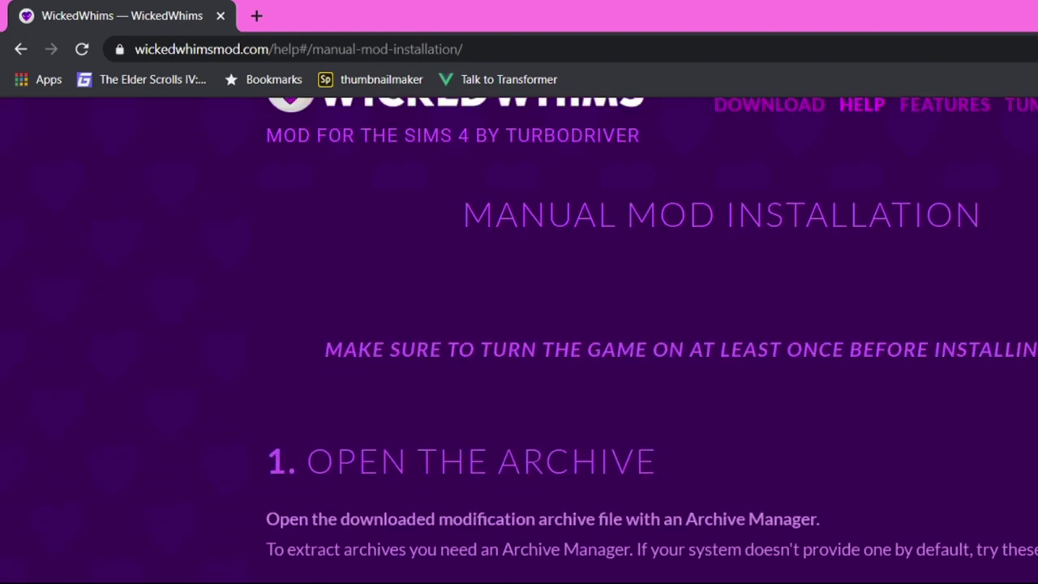
- Review the recommended archive managers for Windows, Linux and Mac, and the 7-ZIP warning
{"action": "left_click_drag", "start_coordinate": [270, 398], "coordinate": [501, 402]}
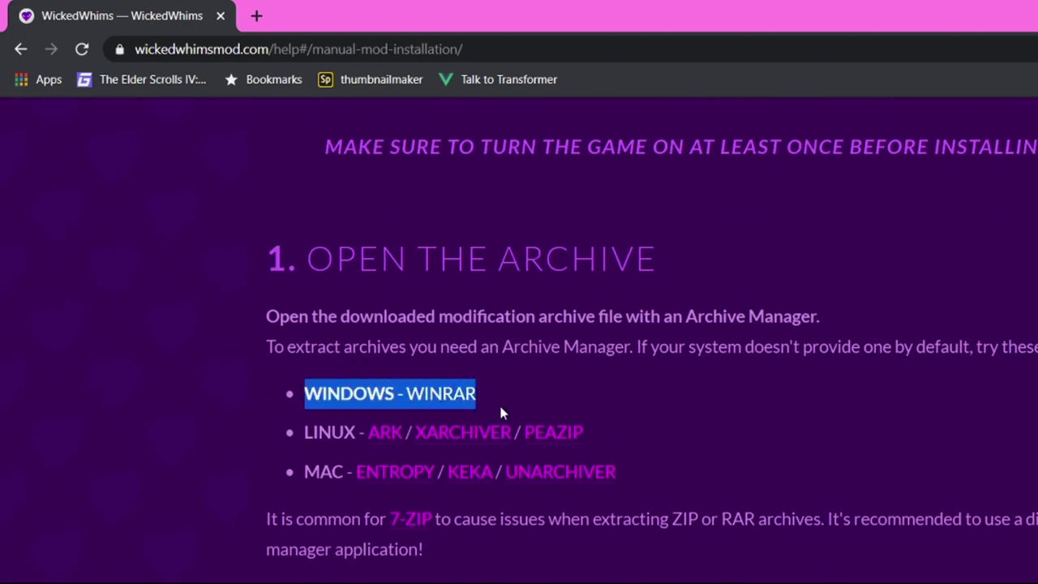
{"action": "left_click", "coordinate": [318, 430]}
{"action": "left_click_drag", "start_coordinate": [318, 430], "coordinate": [753, 576]}
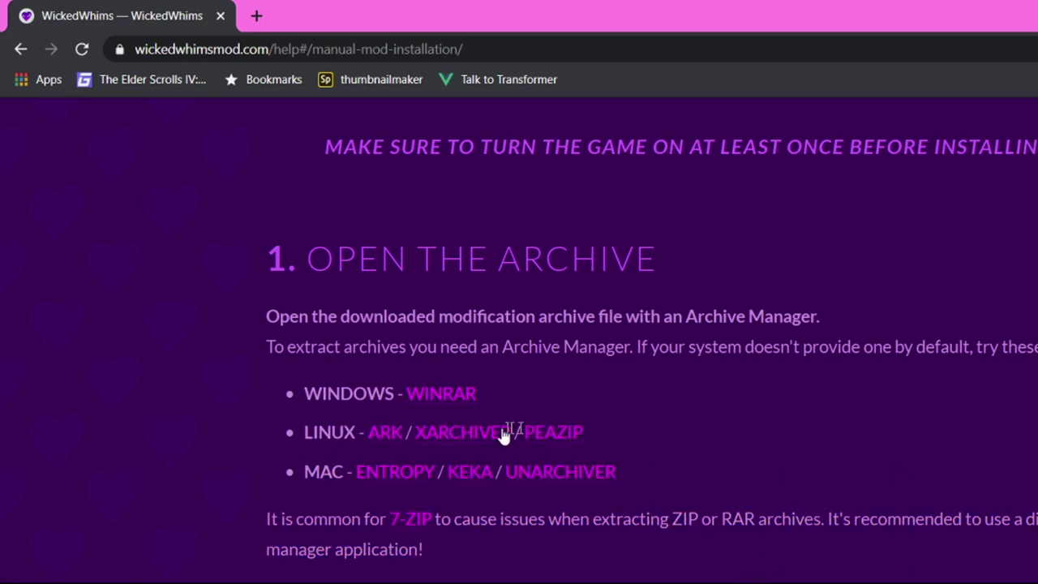
{"action": "left_click_drag", "start_coordinate": [299, 394], "coordinate": [482, 407]}
{"action": "left_click_drag", "start_coordinate": [232, 438], "coordinate": [701, 463]}
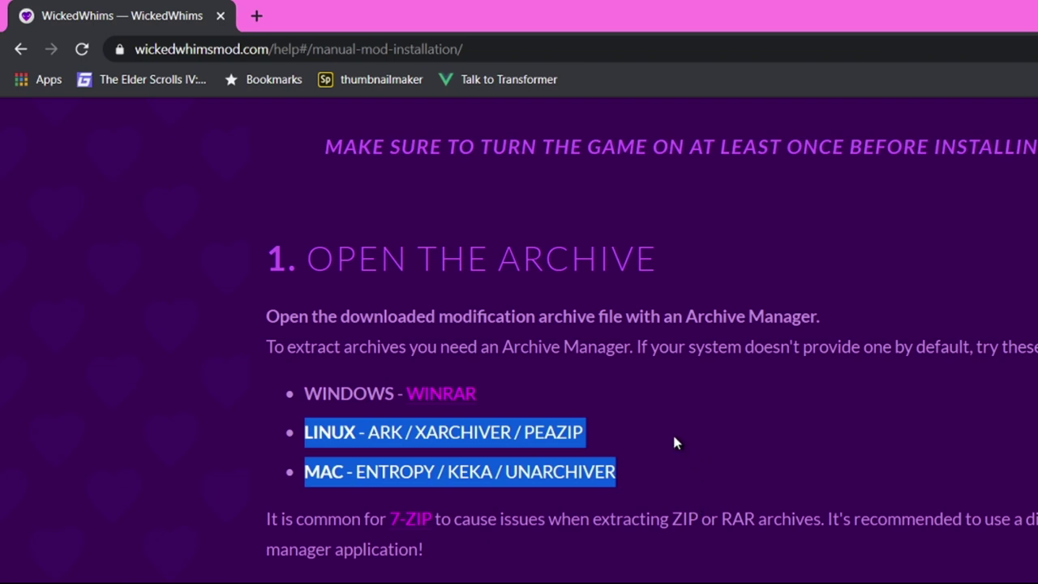
{"action": "left_click", "coordinate": [673, 436]}
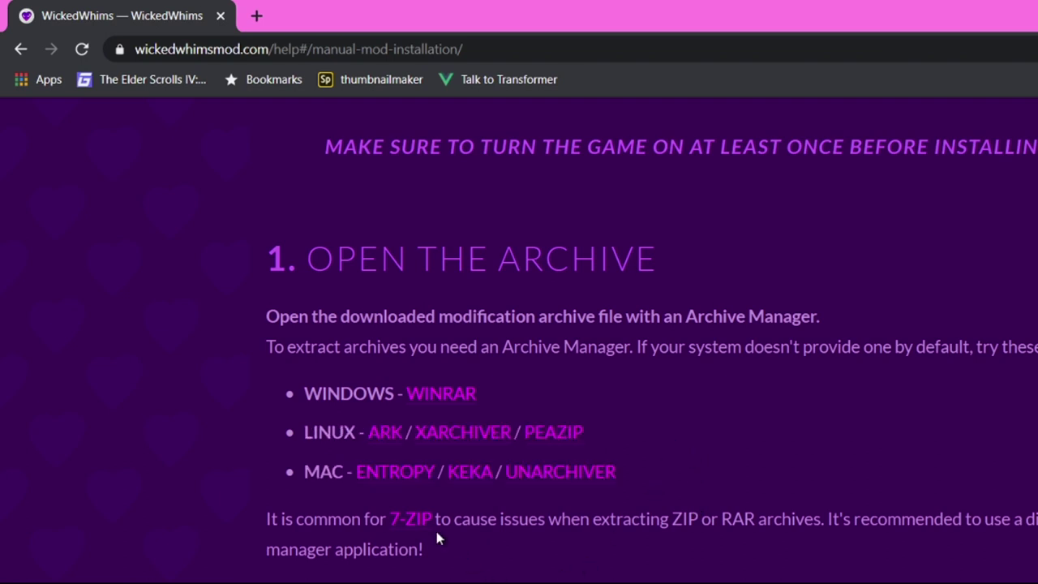
{"action": "left_click_drag", "start_coordinate": [369, 523], "coordinate": [447, 545]}
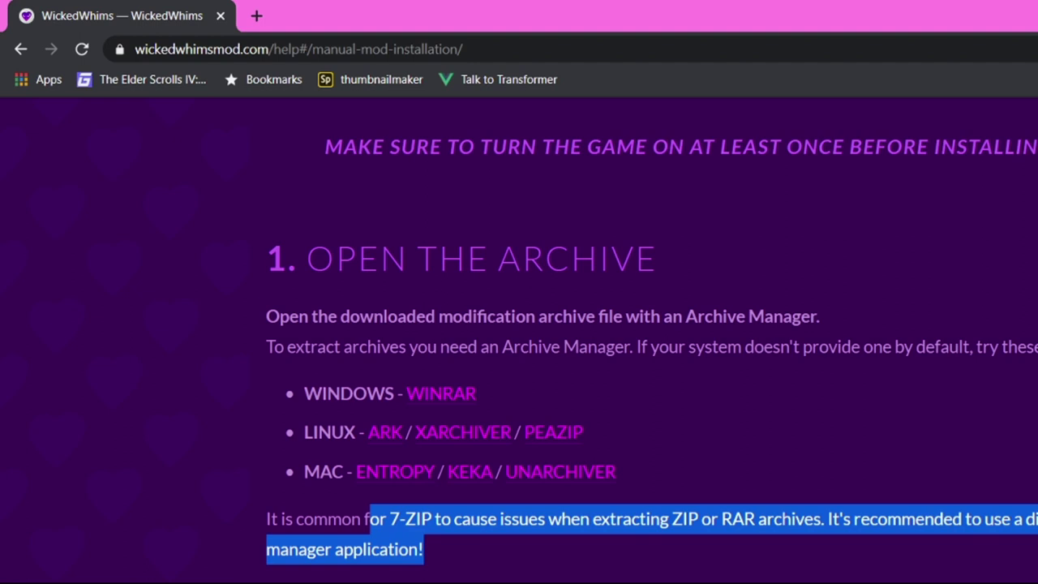
{"action": "right_click", "coordinate": [801, 557]}
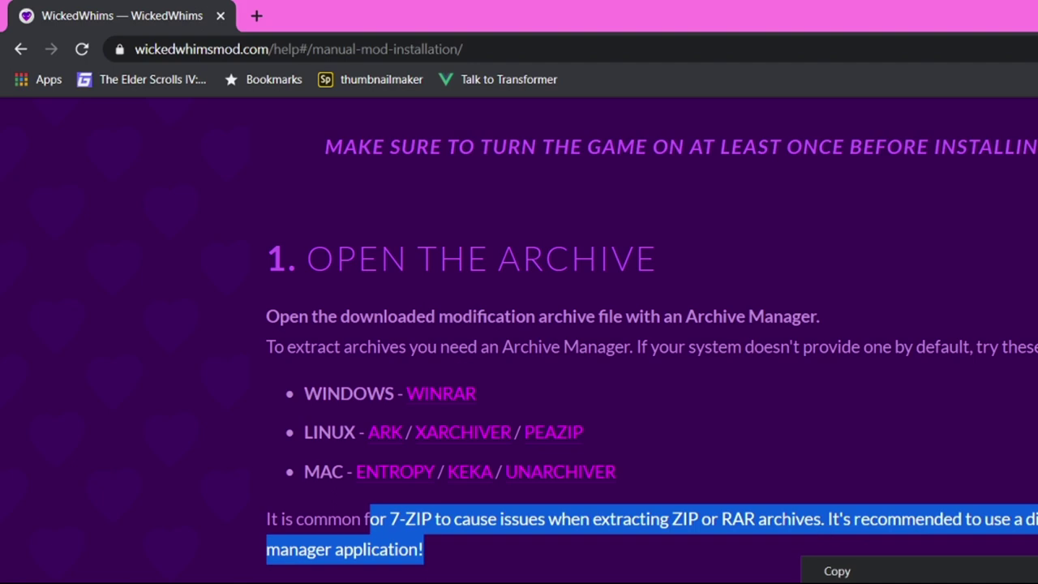
{"action": "left_click", "coordinate": [837, 571]}
{"action": "scroll", "coordinate": [246, 486], "scroll_direction": "up", "scroll_amount": 3}
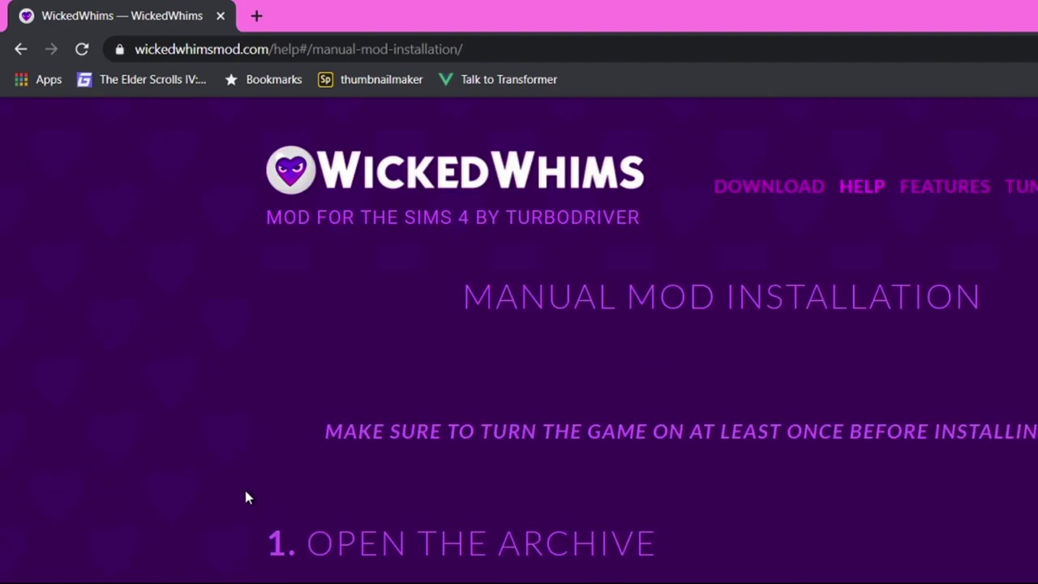
- Open the Download help topic and review the supported game versions and release info
{"action": "left_click", "coordinate": [313, 166]}
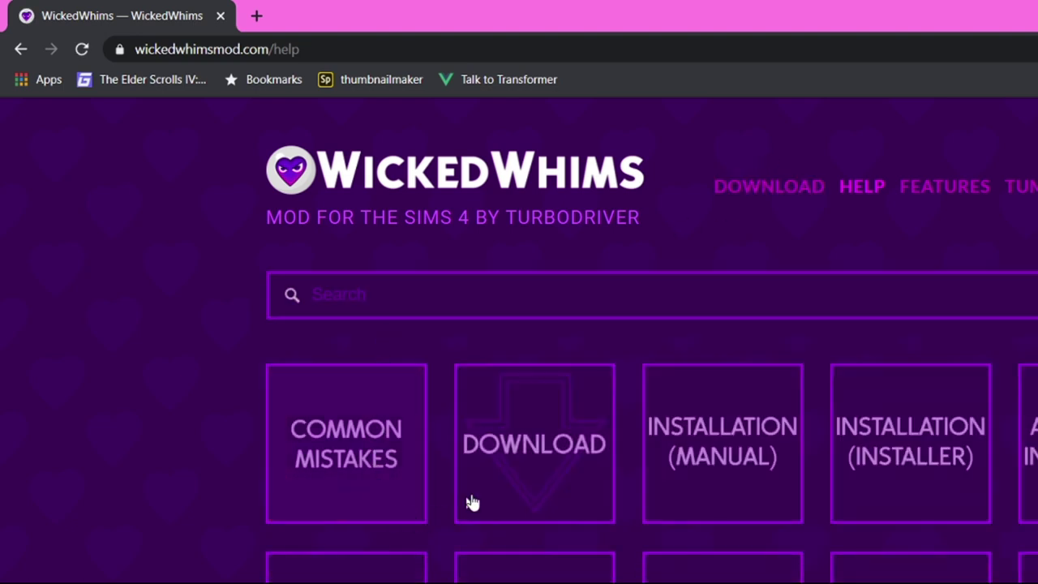
{"action": "left_click", "coordinate": [518, 459]}
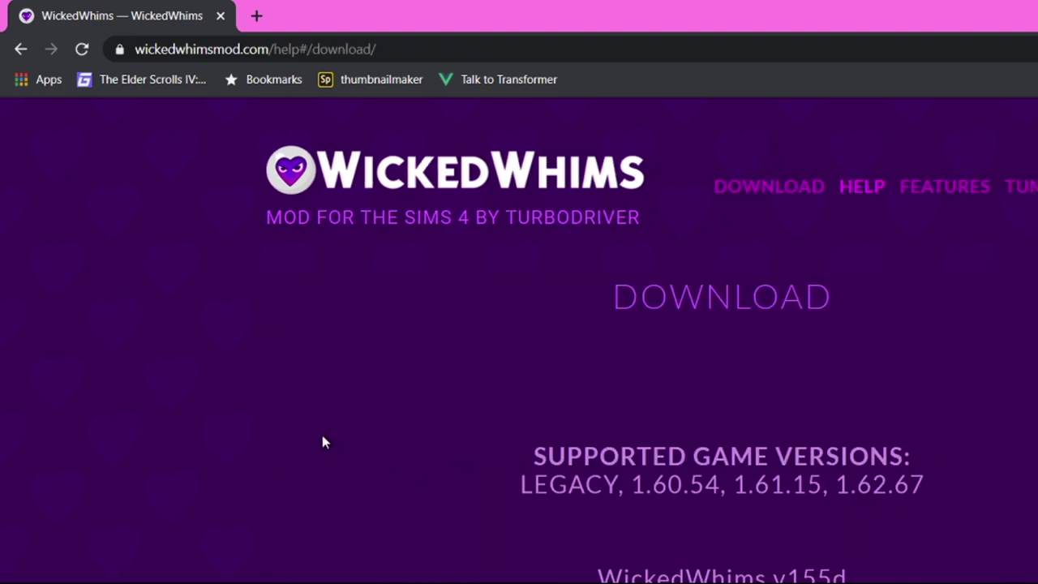
{"action": "scroll", "coordinate": [322, 435], "scroll_direction": "down", "scroll_amount": 1}
{"action": "left_click_drag", "start_coordinate": [606, 203], "coordinate": [268, 430]}
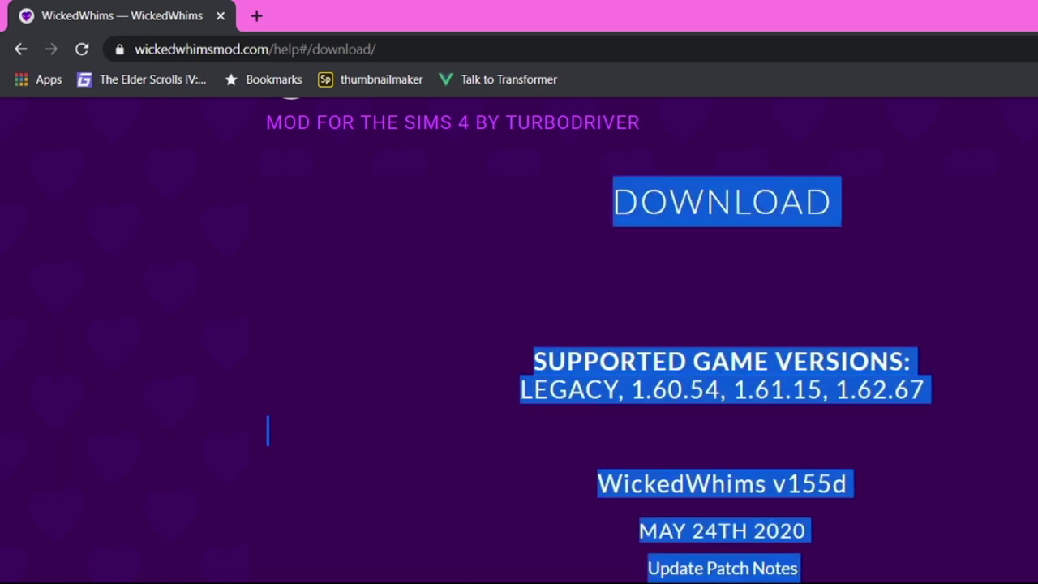
{"action": "left_click", "coordinate": [922, 570]}
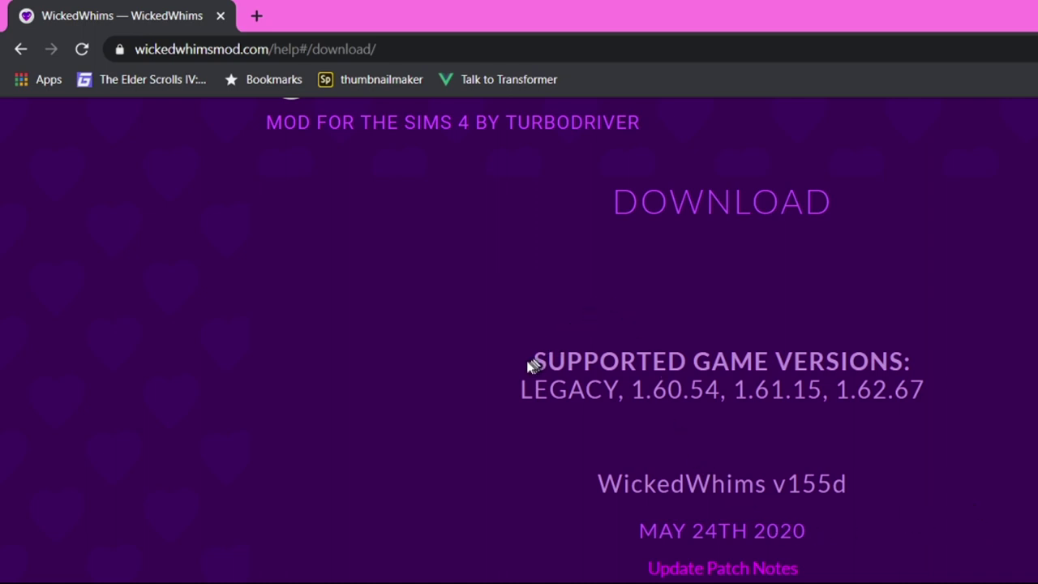
{"action": "left_click_drag", "start_coordinate": [533, 363], "coordinate": [889, 507]}
{"action": "left_click", "coordinate": [267, 431]}
- Review the ITCH.IO and NEXUS download choices and open the itch.io link
{"action": "scroll", "coordinate": [978, 463], "scroll_direction": "down", "scroll_amount": 4}
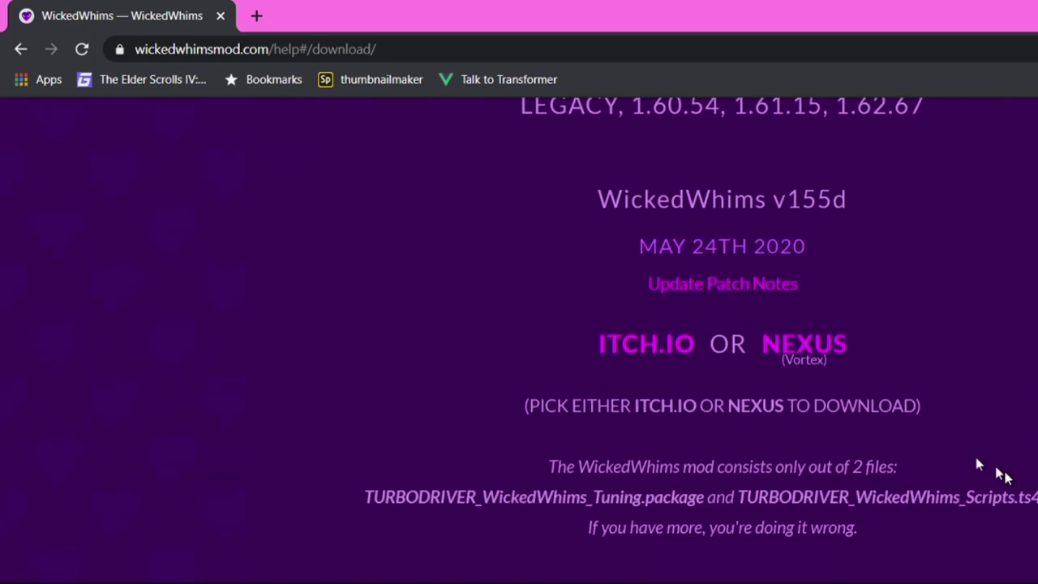
{"action": "left_click_drag", "start_coordinate": [593, 353], "coordinate": [902, 386]}
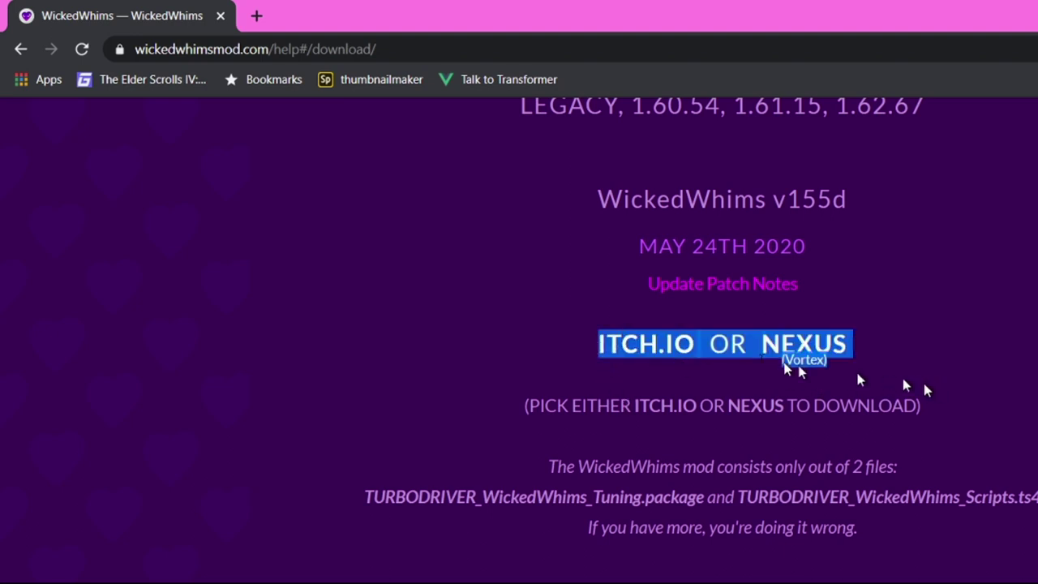
{"action": "left_click", "coordinate": [496, 293]}
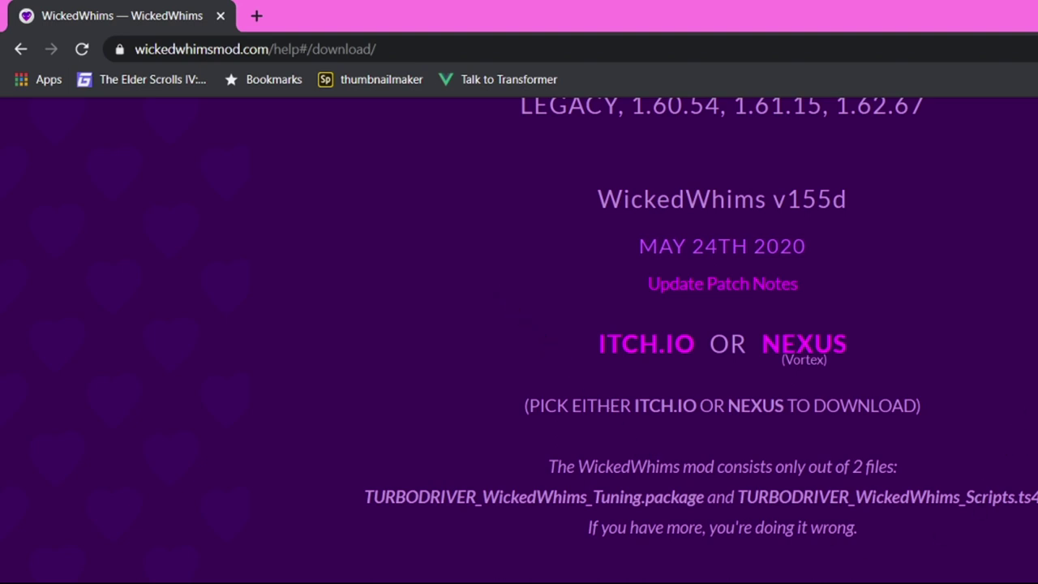
{"action": "scroll", "coordinate": [722, 340], "scroll_direction": "up", "scroll_amount": 3}
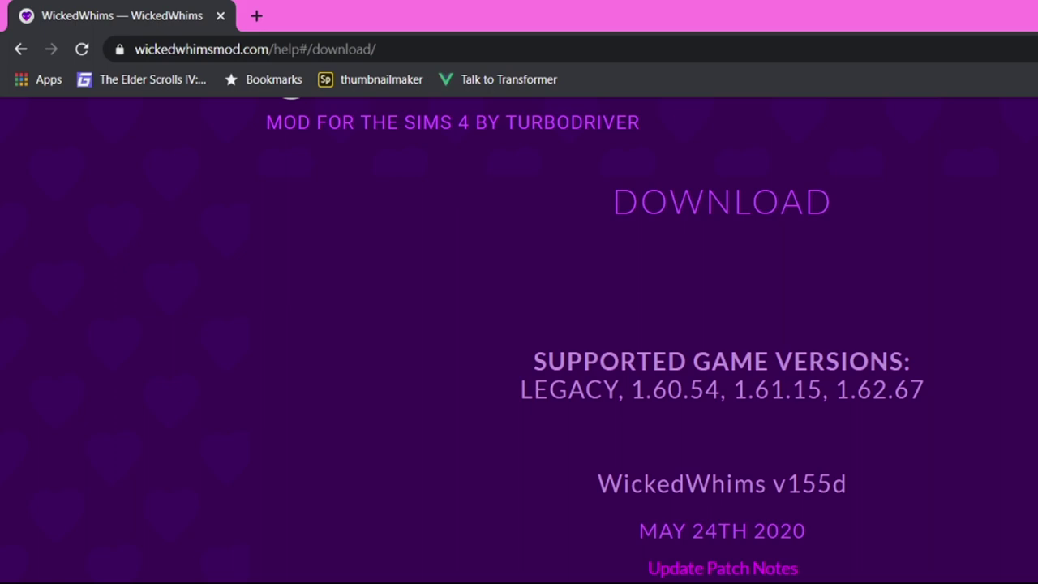
{"action": "scroll", "coordinate": [722, 340], "scroll_direction": "down", "scroll_amount": 5}
{"action": "scroll", "coordinate": [722, 341], "scroll_direction": "up", "scroll_amount": 4}
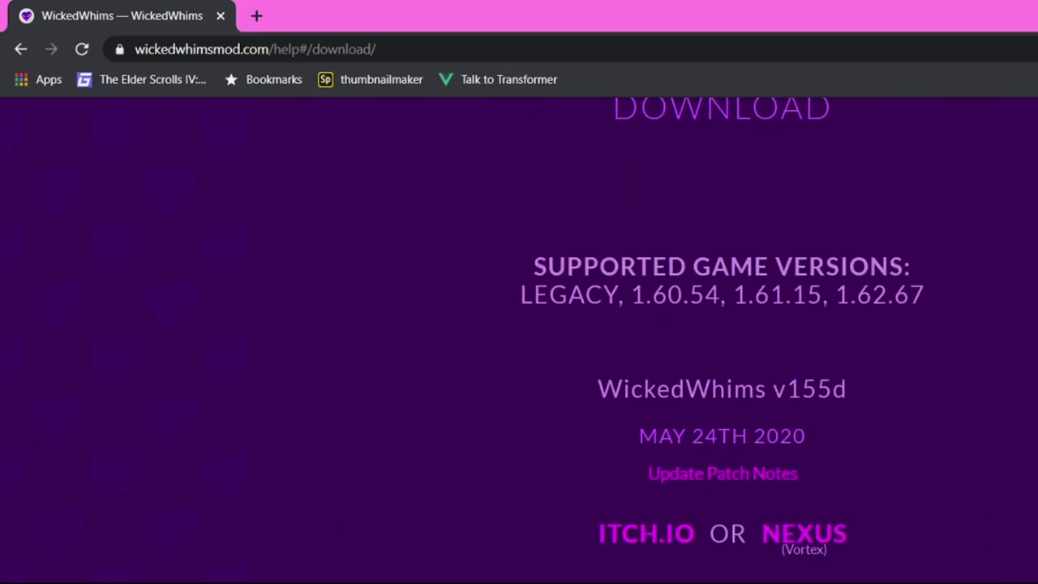
{"action": "left_click", "coordinate": [635, 529]}
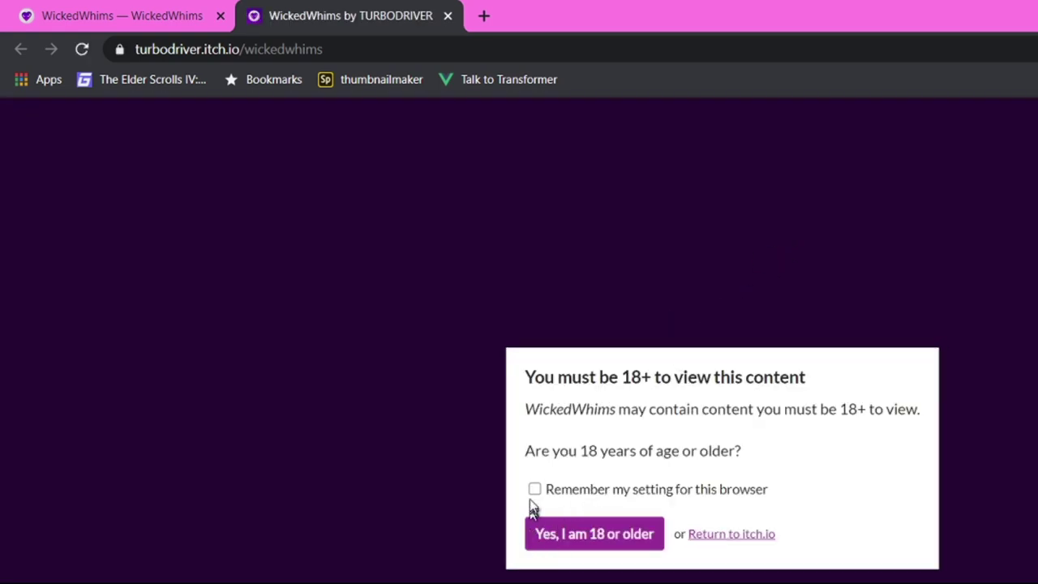
- Confirm being 18 or older and read the WickedWhims description on itch.io
{"action": "left_click", "coordinate": [557, 536]}
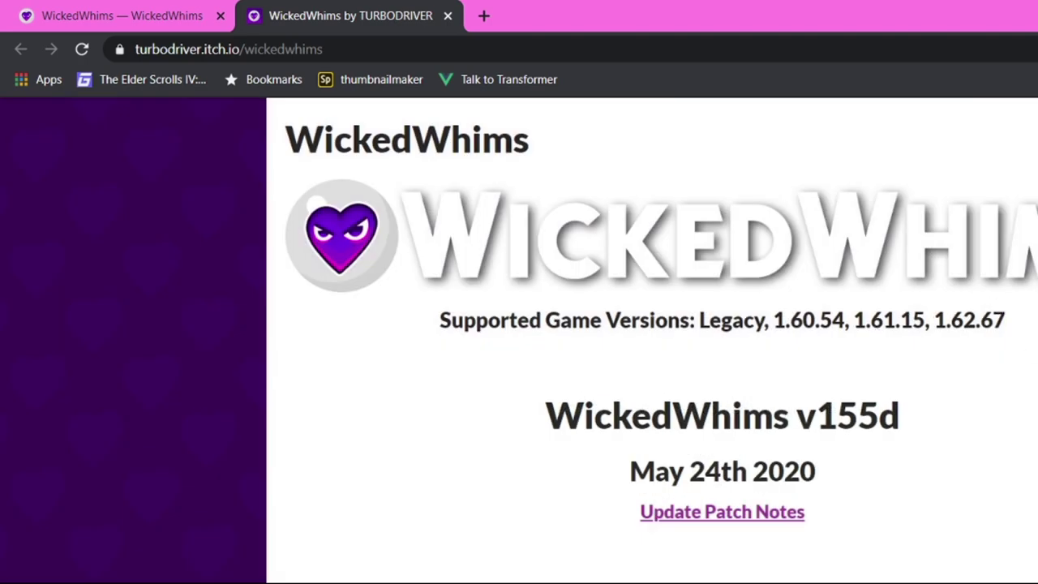
{"action": "scroll", "coordinate": [586, 323], "scroll_direction": "down", "scroll_amount": 4}
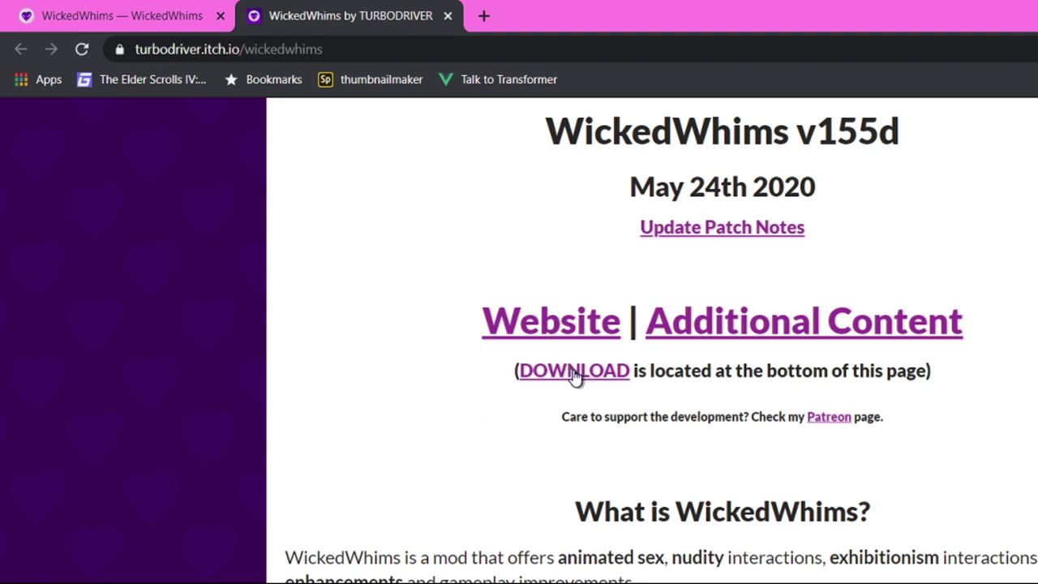
{"action": "scroll", "coordinate": [607, 386], "scroll_direction": "down", "scroll_amount": 3}
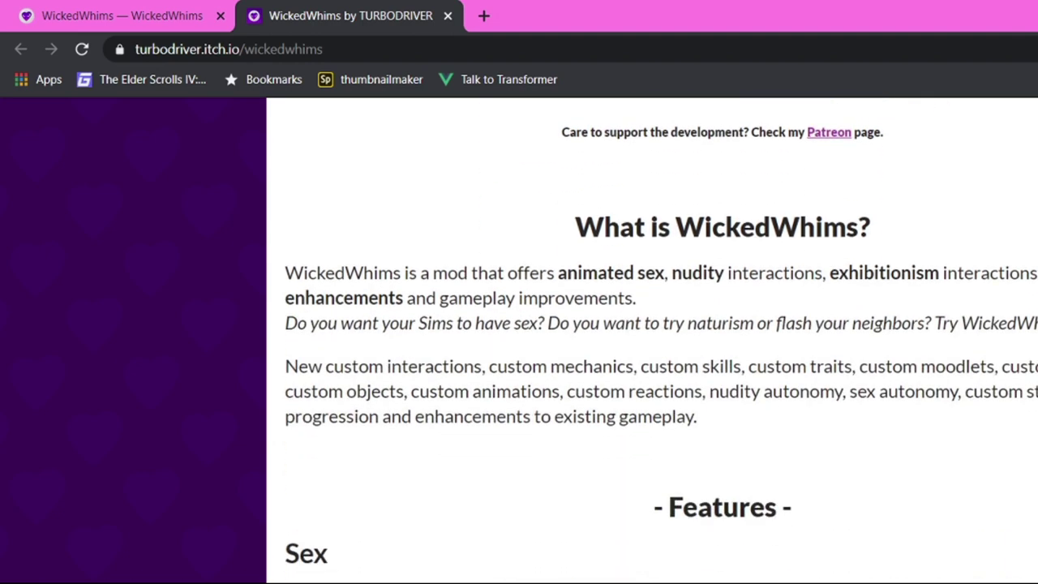
{"action": "scroll", "coordinate": [661, 340], "scroll_direction": "down", "scroll_amount": 3}
{"action": "scroll", "coordinate": [661, 341], "scroll_direction": "up", "scroll_amount": 5}
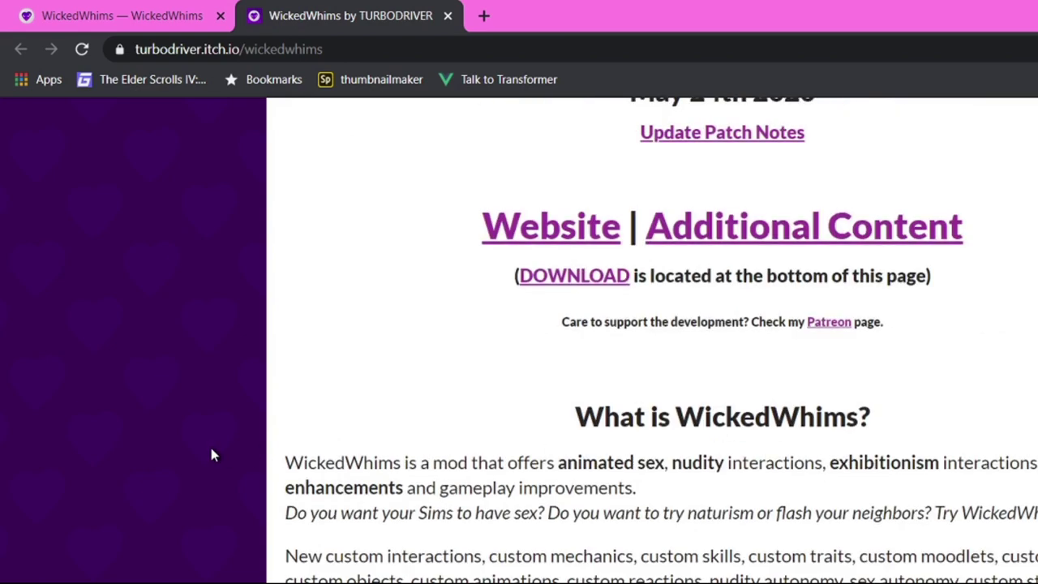
{"action": "left_click_drag", "start_coordinate": [302, 463], "coordinate": [1037, 560]}
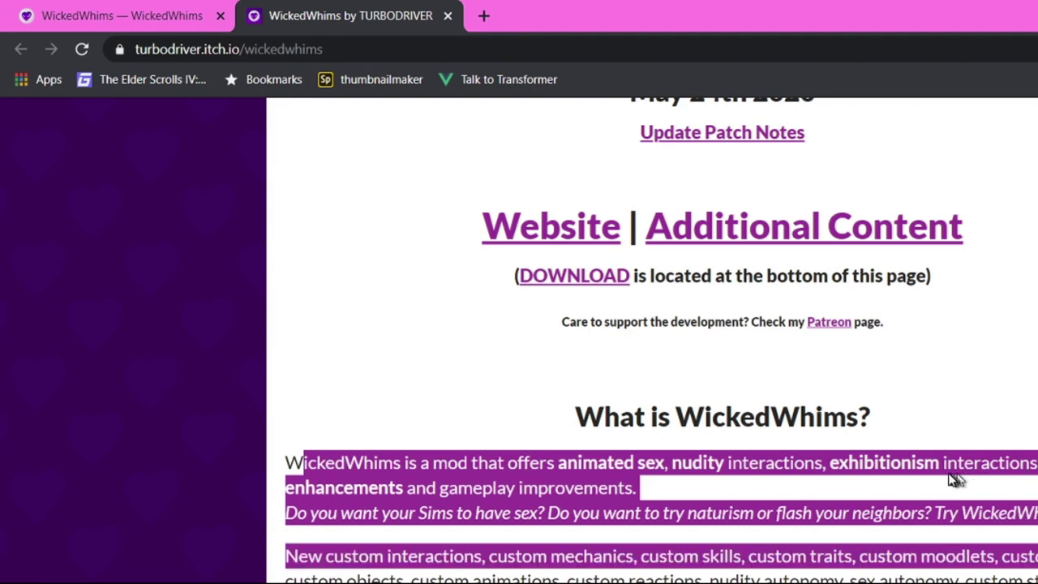
{"action": "left_click_drag", "start_coordinate": [879, 462], "coordinate": [1011, 496]}
{"action": "left_click", "coordinate": [1034, 408]}
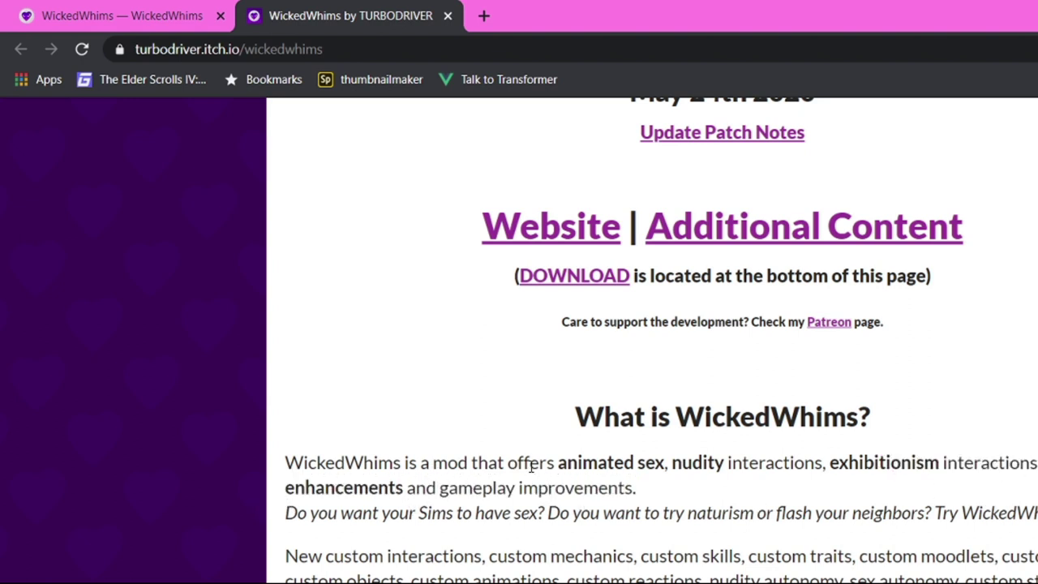
{"action": "left_click_drag", "start_coordinate": [640, 487], "coordinate": [1031, 514]}
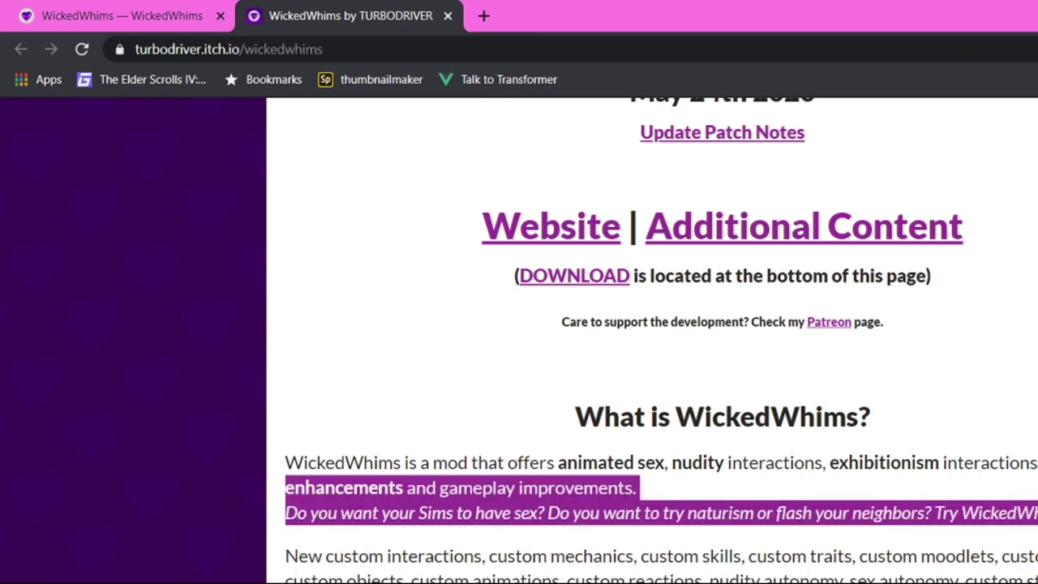
{"action": "left_click", "coordinate": [800, 480]}
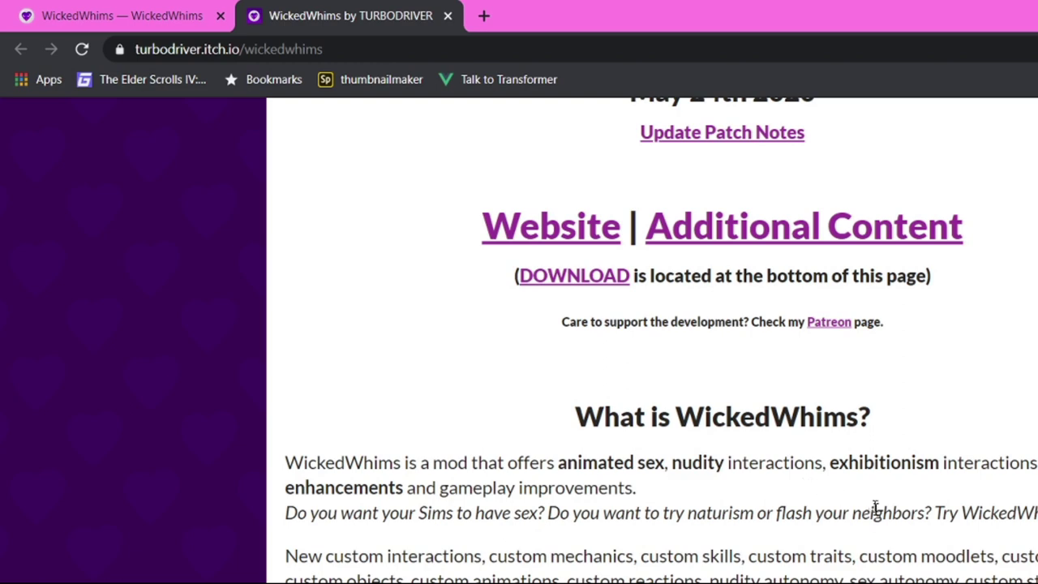
- Scroll past Installation and Required Mods to the Download section offering the 55 MB zip
{"action": "scroll", "coordinate": [875, 511], "scroll_direction": "down", "scroll_amount": 2}
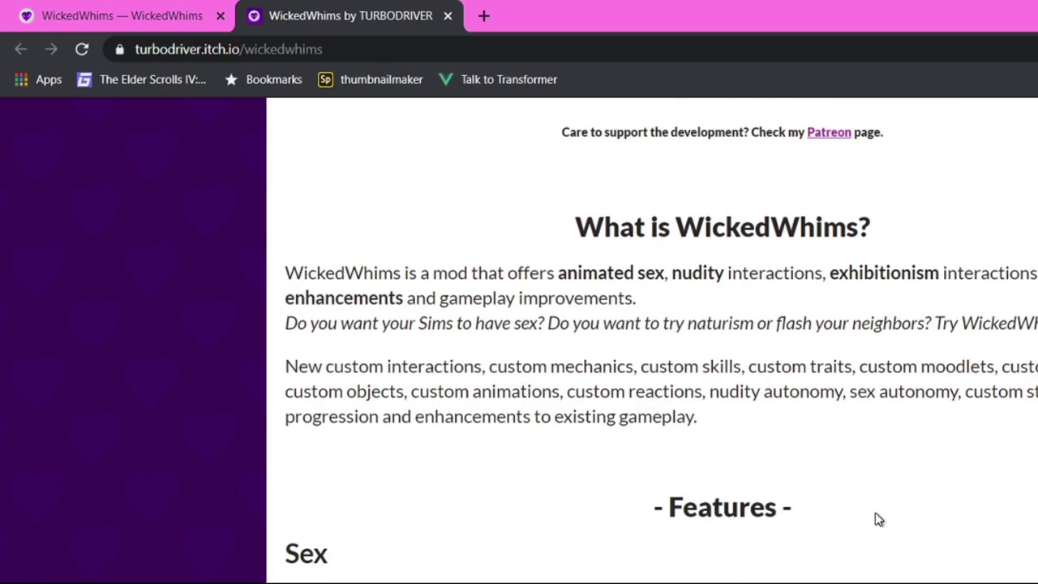
{"action": "scroll", "coordinate": [879, 519], "scroll_direction": "down", "scroll_amount": 1}
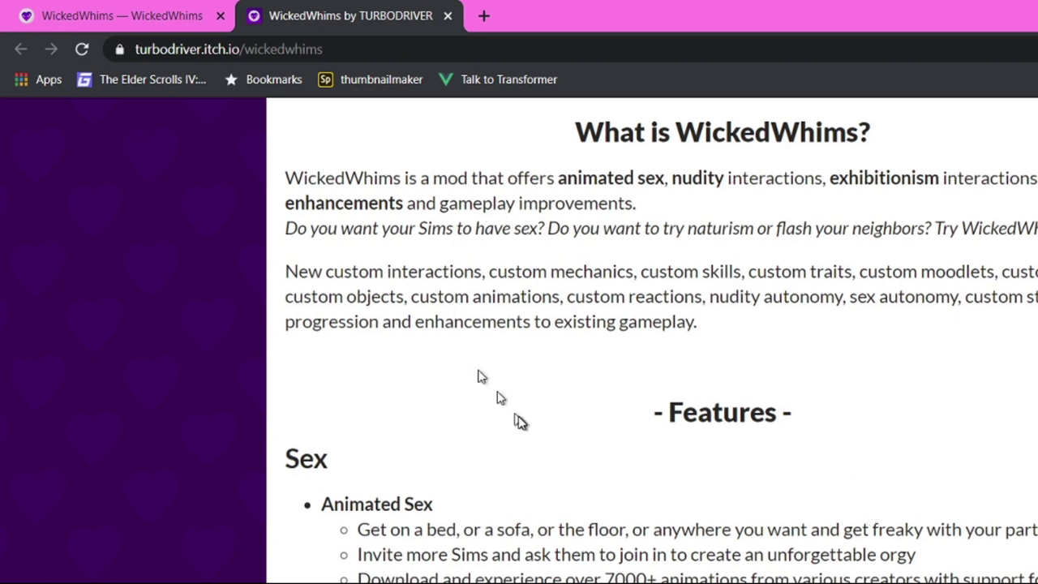
{"action": "left_click_drag", "start_coordinate": [331, 274], "coordinate": [629, 296]}
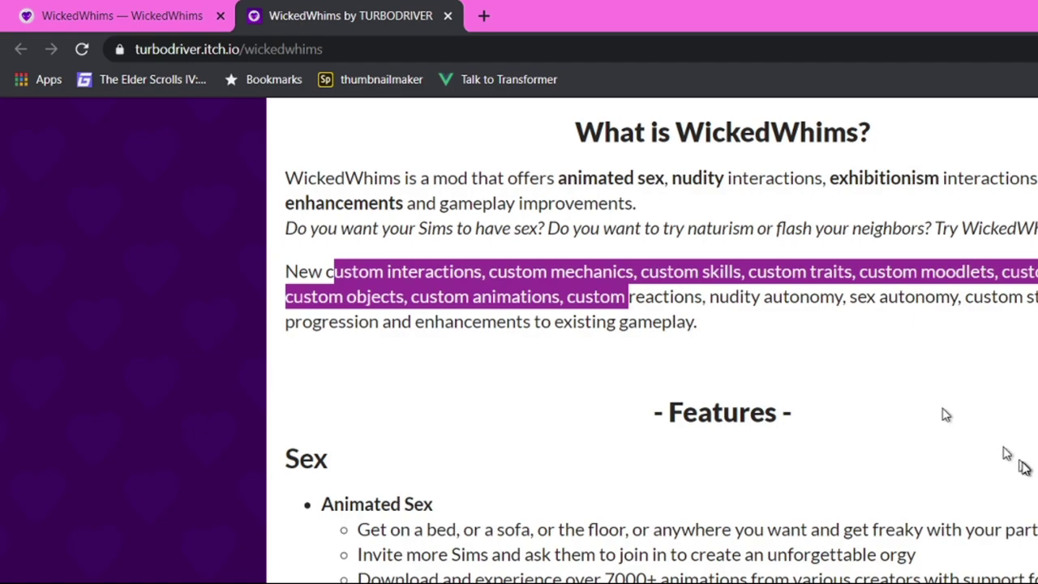
{"action": "scroll", "coordinate": [1025, 468], "scroll_direction": "down", "scroll_amount": 3}
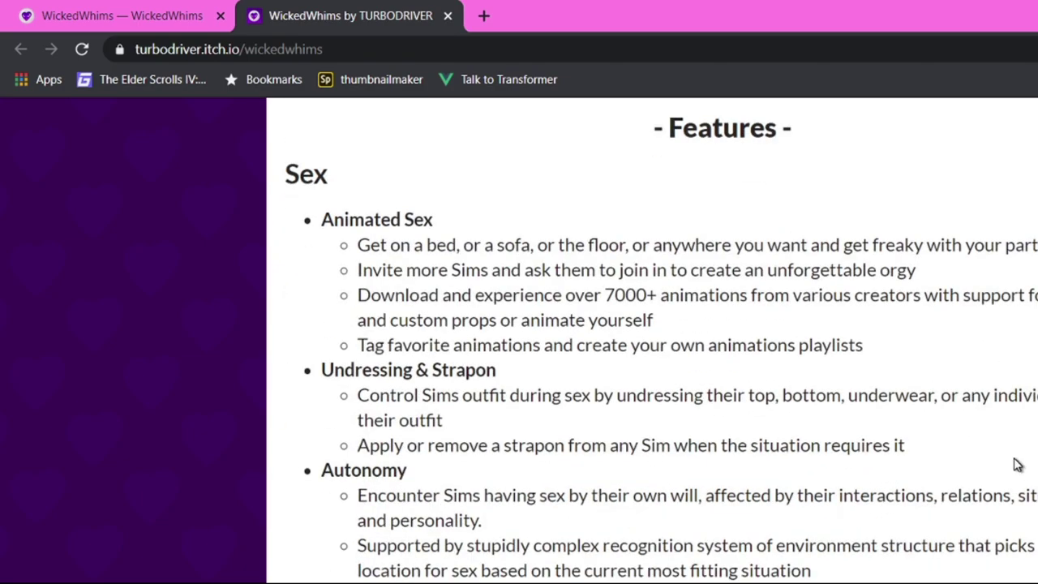
{"action": "scroll", "coordinate": [1018, 465], "scroll_direction": "down", "scroll_amount": 15}
{"action": "scroll", "coordinate": [1015, 459], "scroll_direction": "down", "scroll_amount": 20}
{"action": "scroll", "coordinate": [1015, 462], "scroll_direction": "down", "scroll_amount": 5}
{"action": "scroll", "coordinate": [1014, 462], "scroll_direction": "up", "scroll_amount": 15}
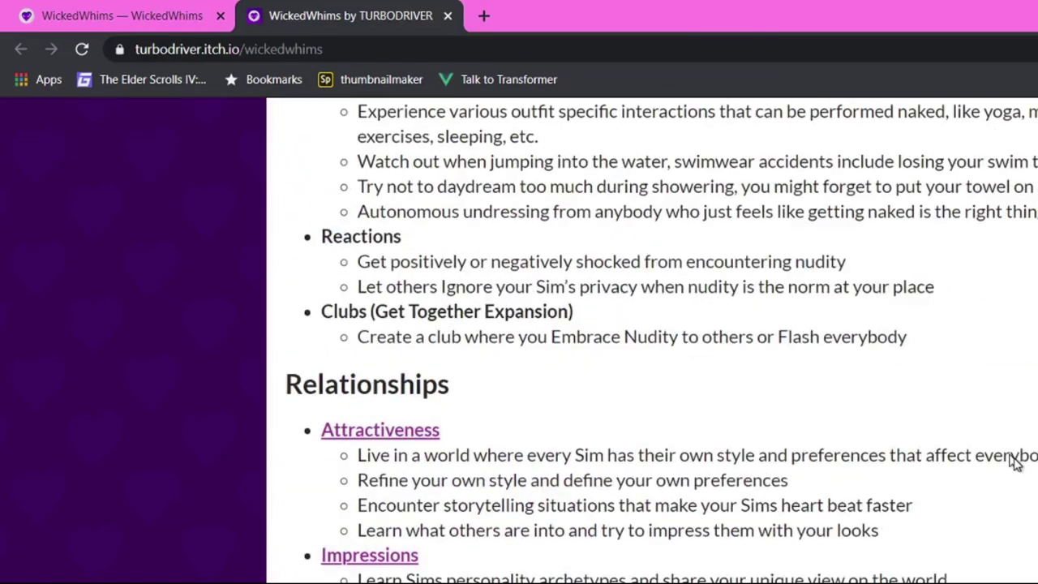
{"action": "scroll", "coordinate": [1015, 462], "scroll_direction": "up", "scroll_amount": 20}
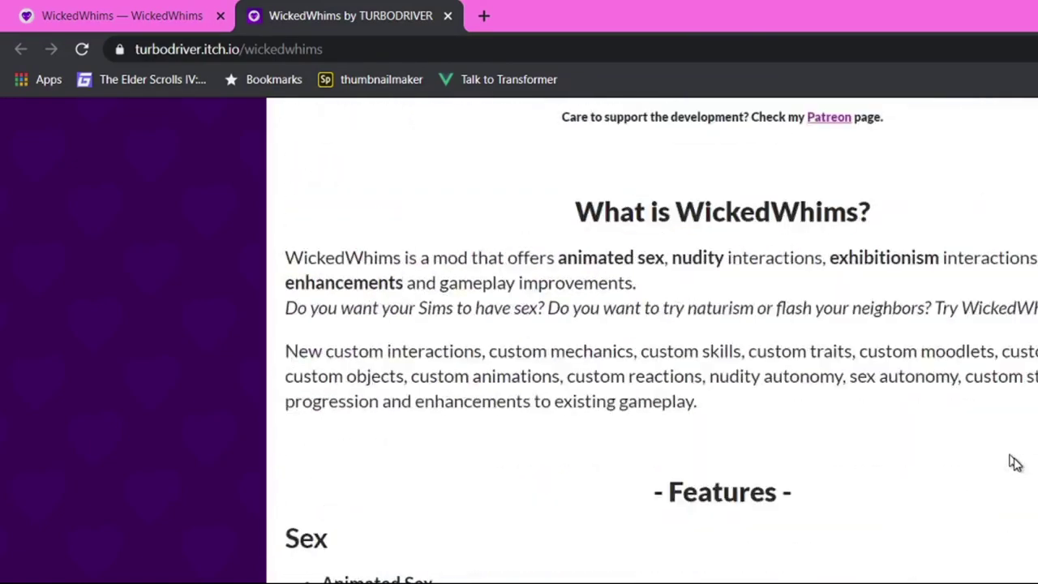
{"action": "scroll", "coordinate": [1014, 463], "scroll_direction": "up", "scroll_amount": 5}
{"action": "scroll", "coordinate": [1015, 462], "scroll_direction": "down", "scroll_amount": 20}
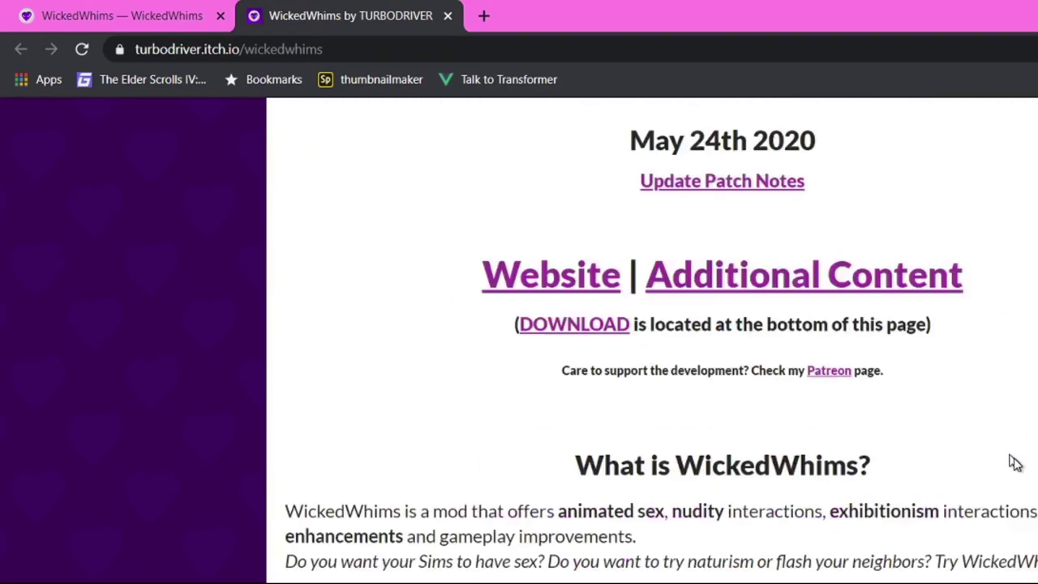
{"action": "scroll", "coordinate": [1015, 462], "scroll_direction": "down", "scroll_amount": 20}
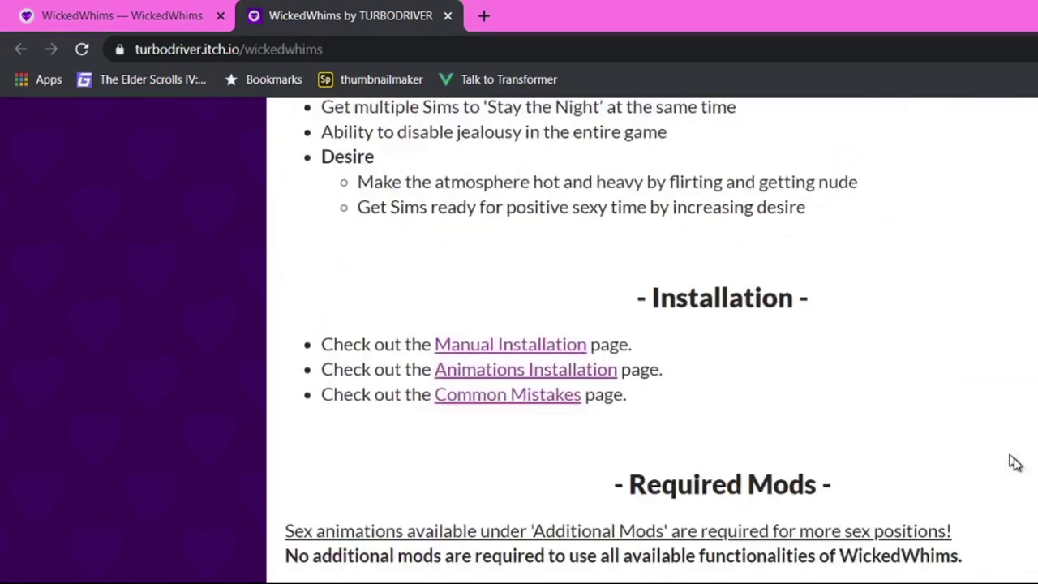
{"action": "scroll", "coordinate": [1014, 462], "scroll_direction": "down", "scroll_amount": 3}
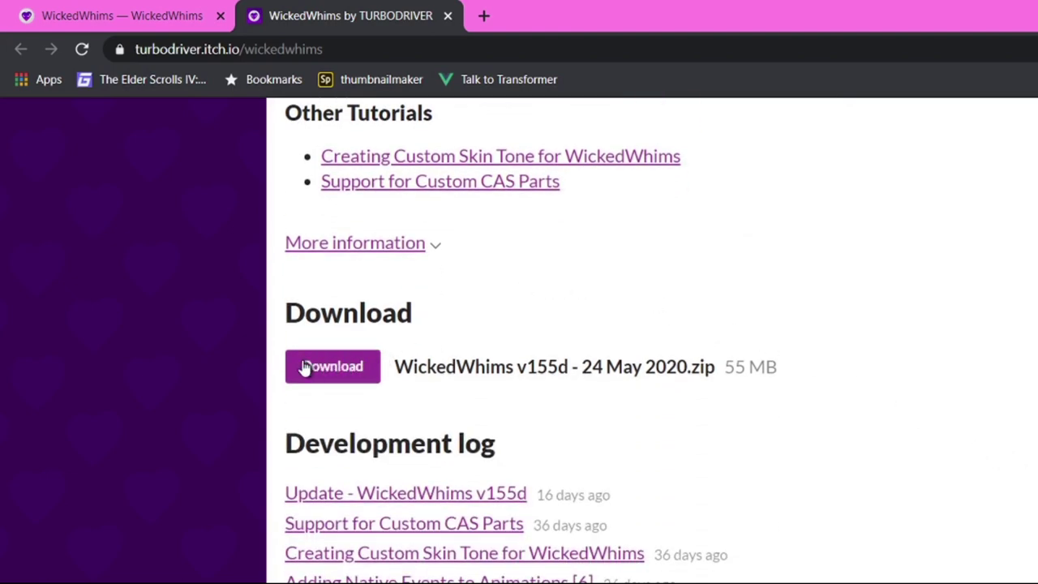
- Download WickedWhims v155d - 24 May 2020.zip, dismiss the thanks notice, and switch to File Explorer
{"action": "left_click", "coordinate": [305, 367]}
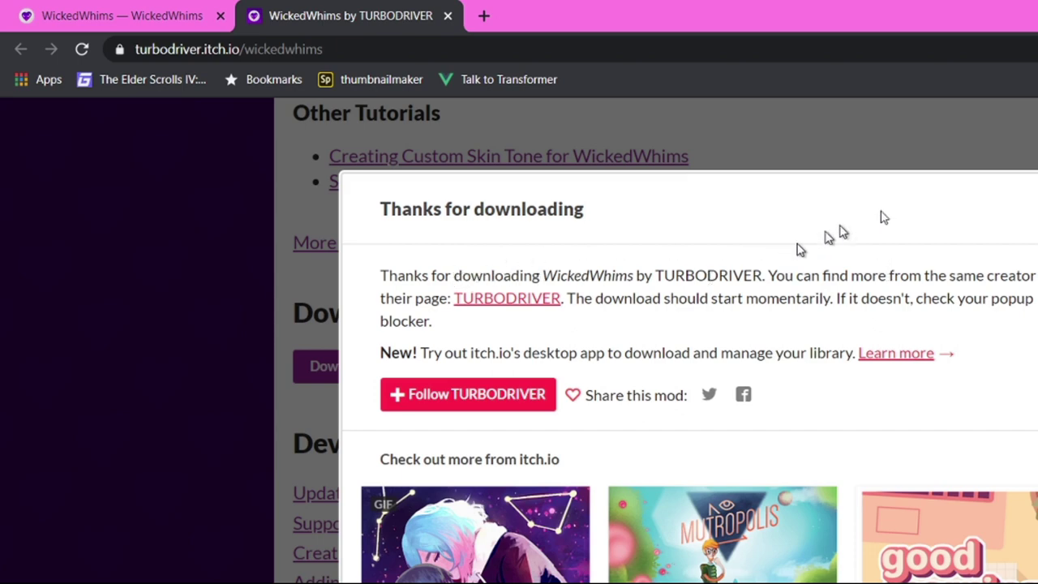
{"action": "key", "text": "Escape"}
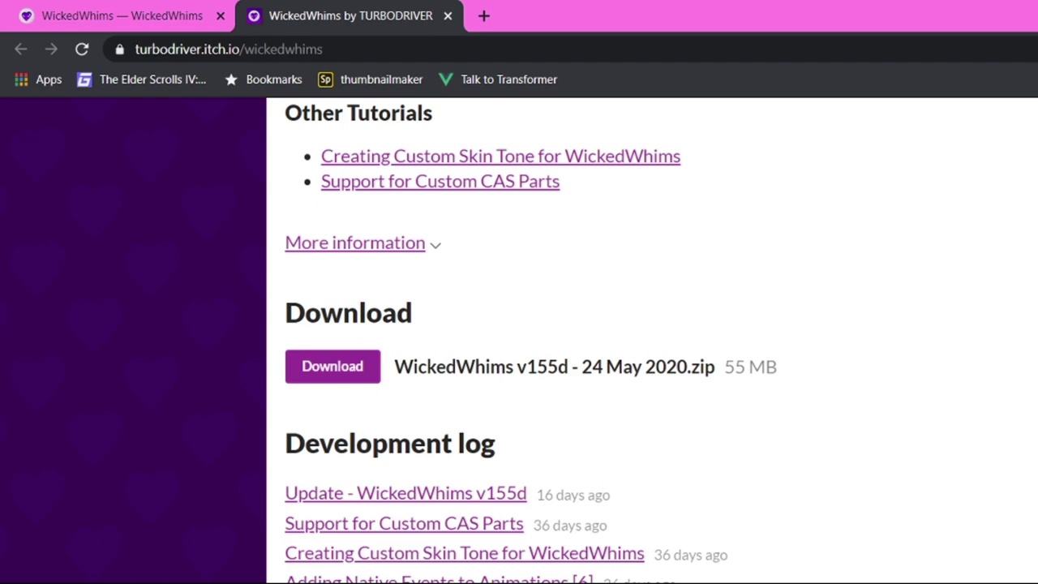
{"action": "key", "text": "alt+Tab"}
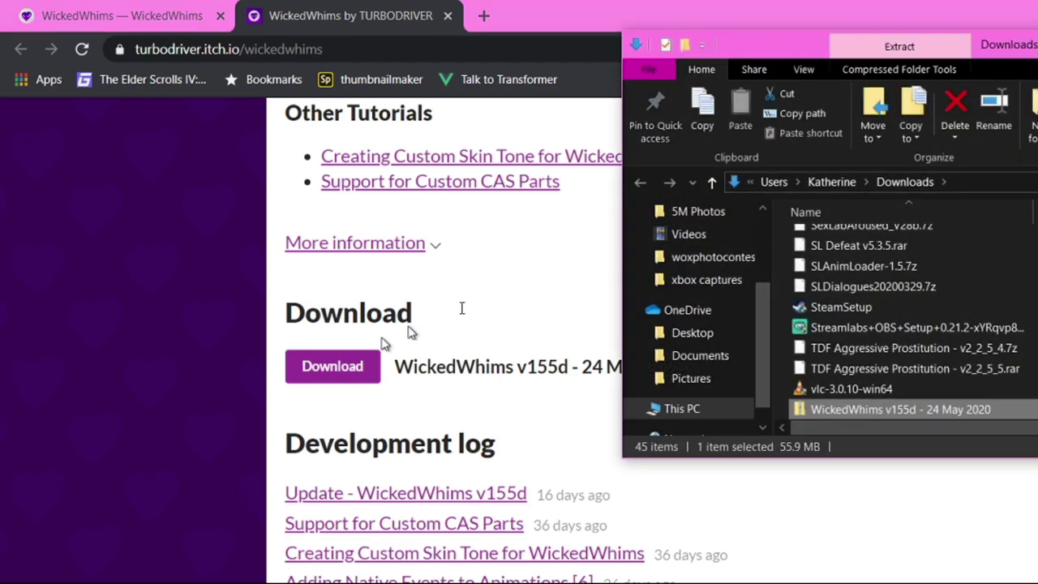
- Extract the zip with 7-Zip into a 'WickedWhims v155d - 24 May 2020' folder
{"action": "right_click", "coordinate": [976, 412]}
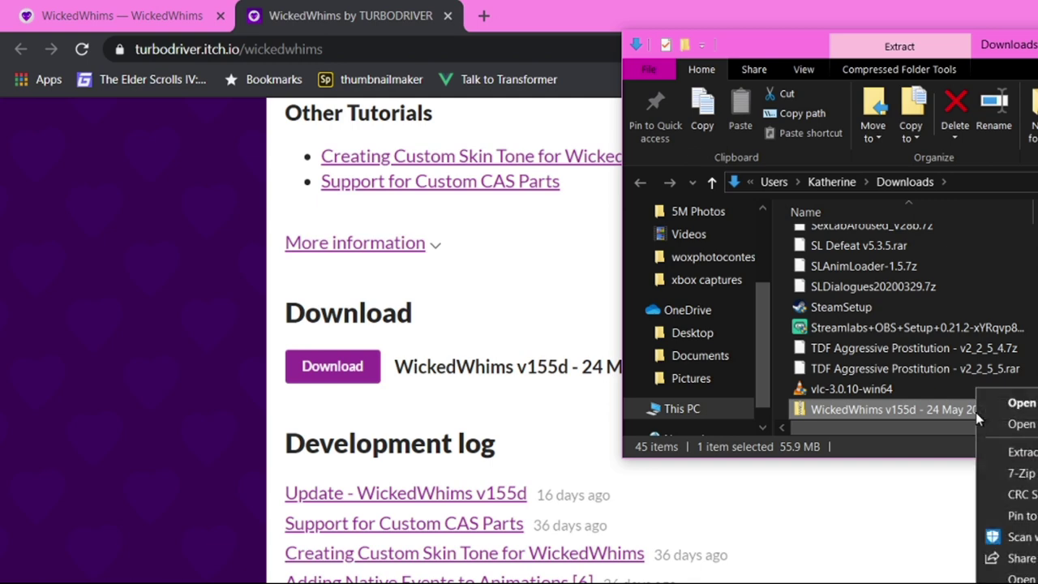
{"action": "mouse_move", "coordinate": [1021, 473]}
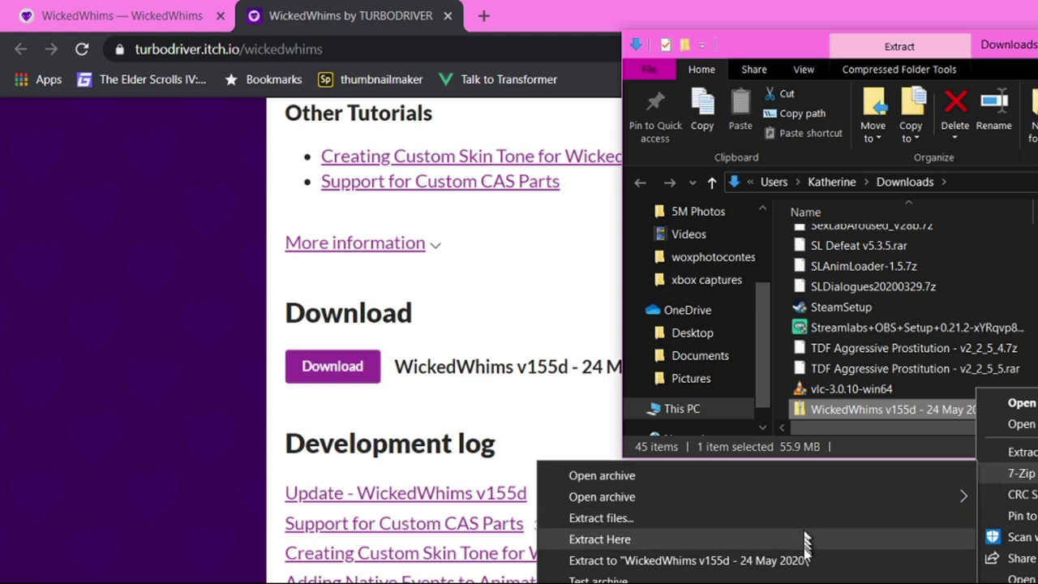
{"action": "left_click", "coordinate": [759, 563]}
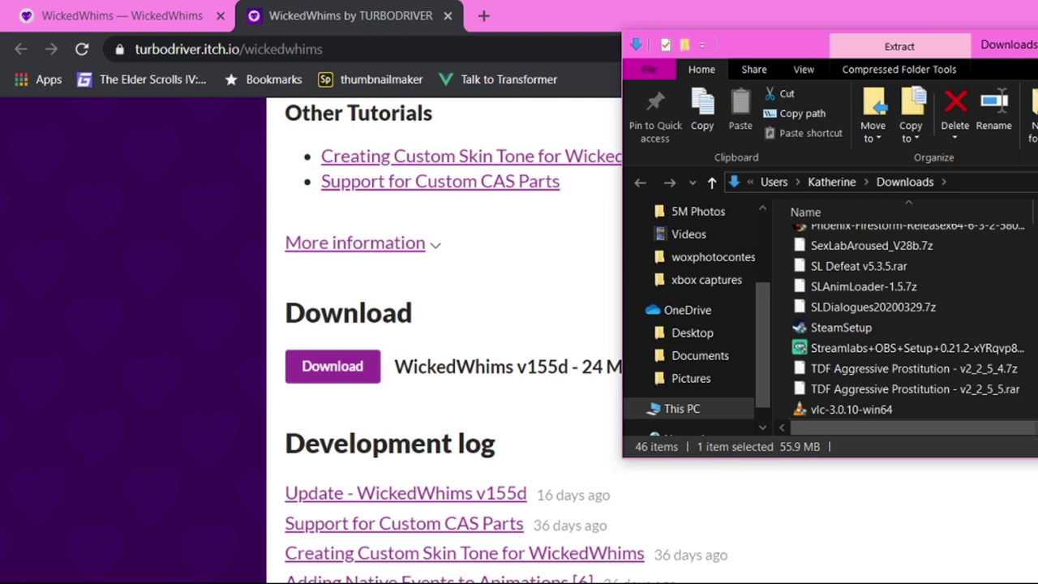
{"action": "scroll", "coordinate": [909, 324], "scroll_direction": "up", "scroll_amount": 10}
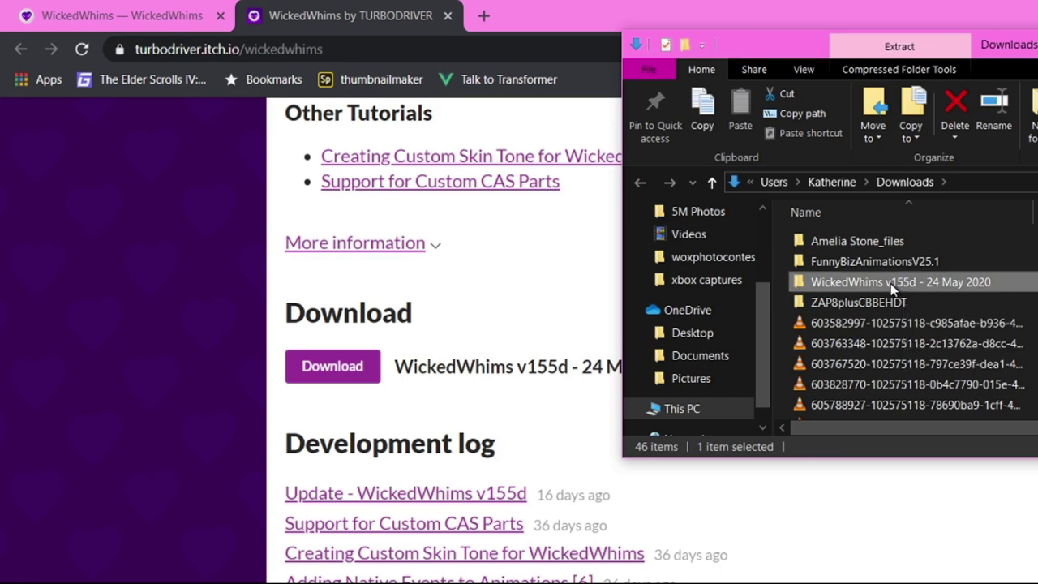
- Copy the extracted WickedWhims folder and go to Documents under This PC
{"action": "right_click", "coordinate": [892, 284]}
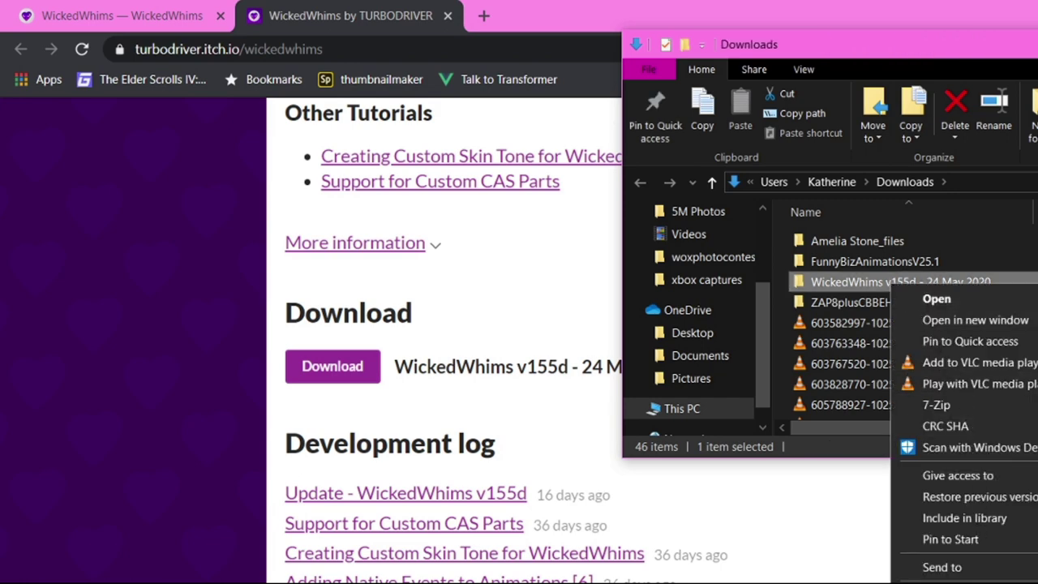
{"action": "left_click", "coordinate": [875, 435]}
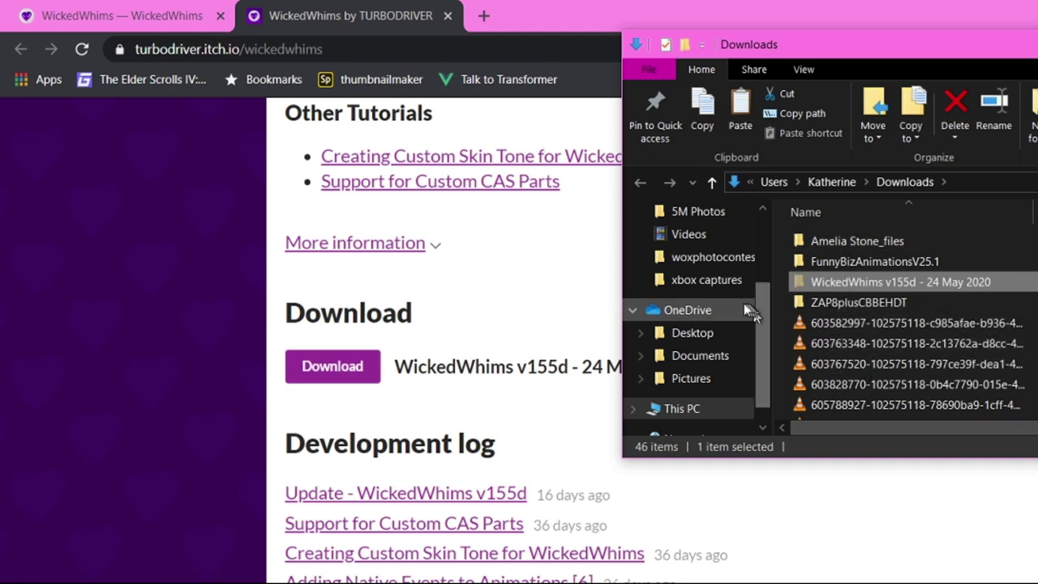
{"action": "scroll", "coordinate": [739, 302], "scroll_direction": "down", "scroll_amount": 1}
{"action": "left_click", "coordinate": [682, 387]}
{"action": "left_click", "coordinate": [716, 258]}
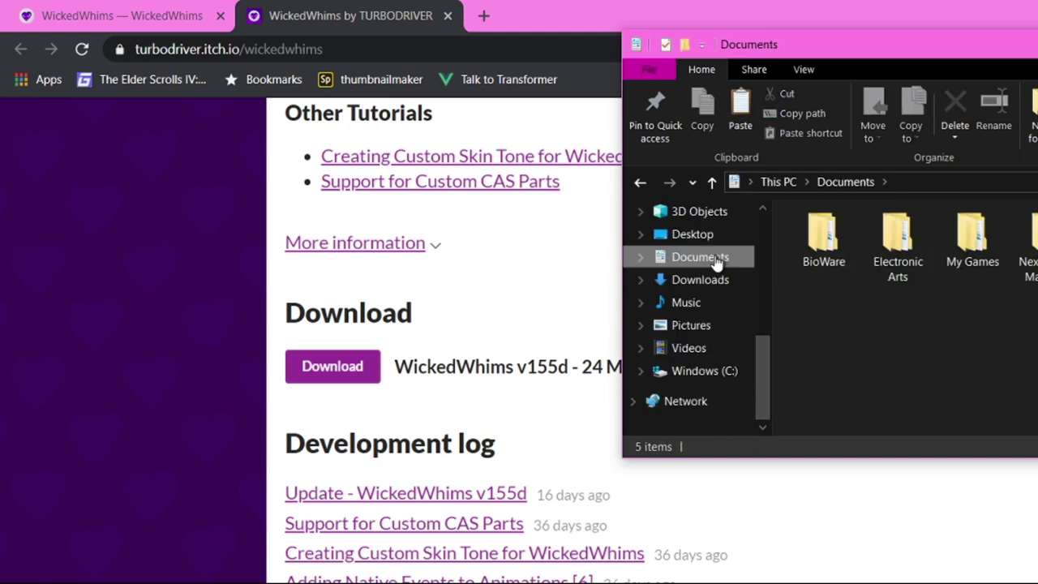
{"action": "scroll", "coordinate": [716, 260], "scroll_direction": "up", "scroll_amount": 4}
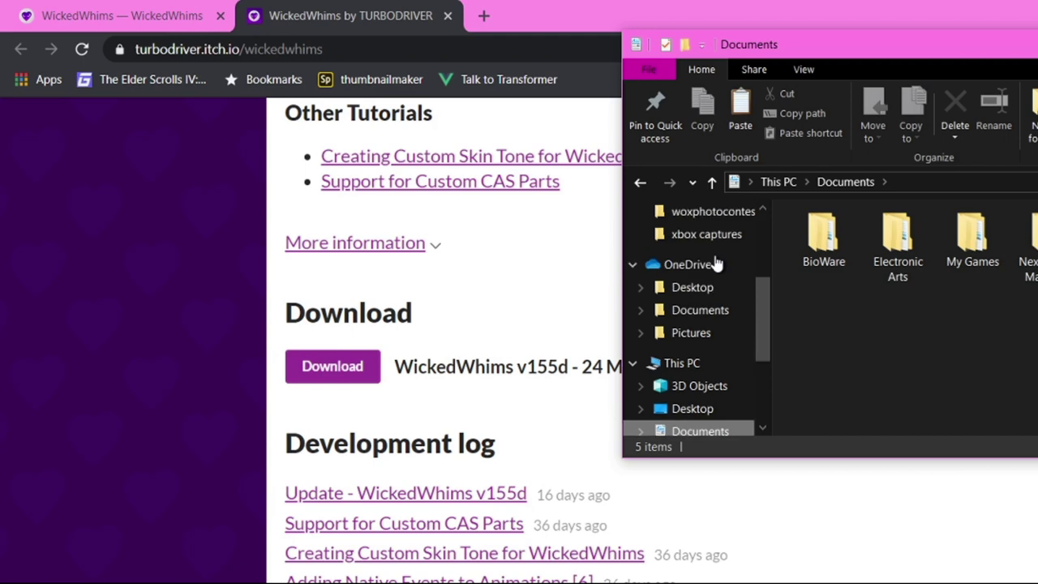
{"action": "scroll", "coordinate": [718, 261], "scroll_direction": "down", "scroll_amount": 2}
{"action": "scroll", "coordinate": [718, 261], "scroll_direction": "down", "scroll_amount": 2}
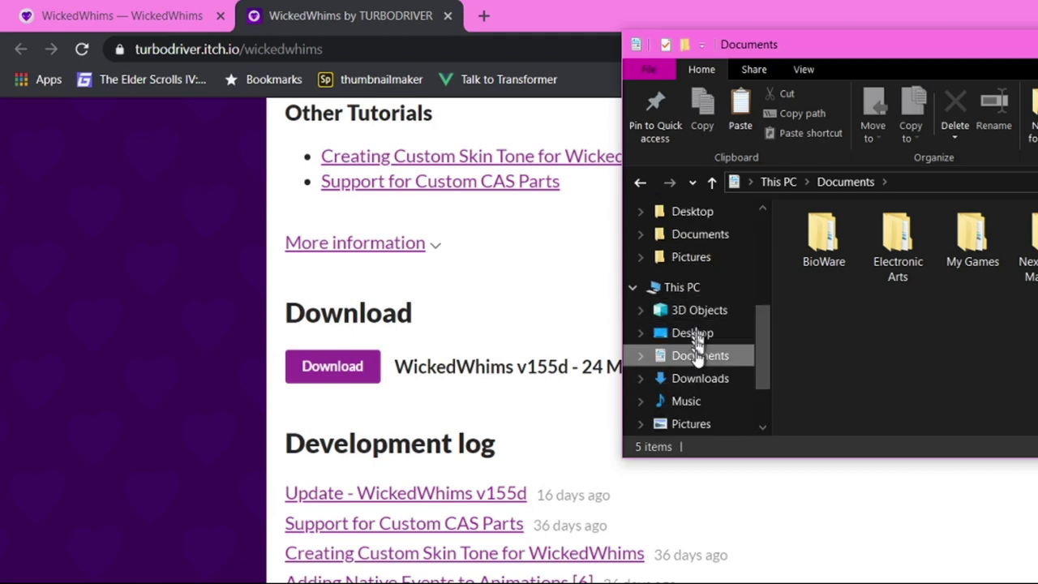
- Navigate into Electronic Arts > The Sims 4 > Mods
{"action": "double_click", "coordinate": [899, 240]}
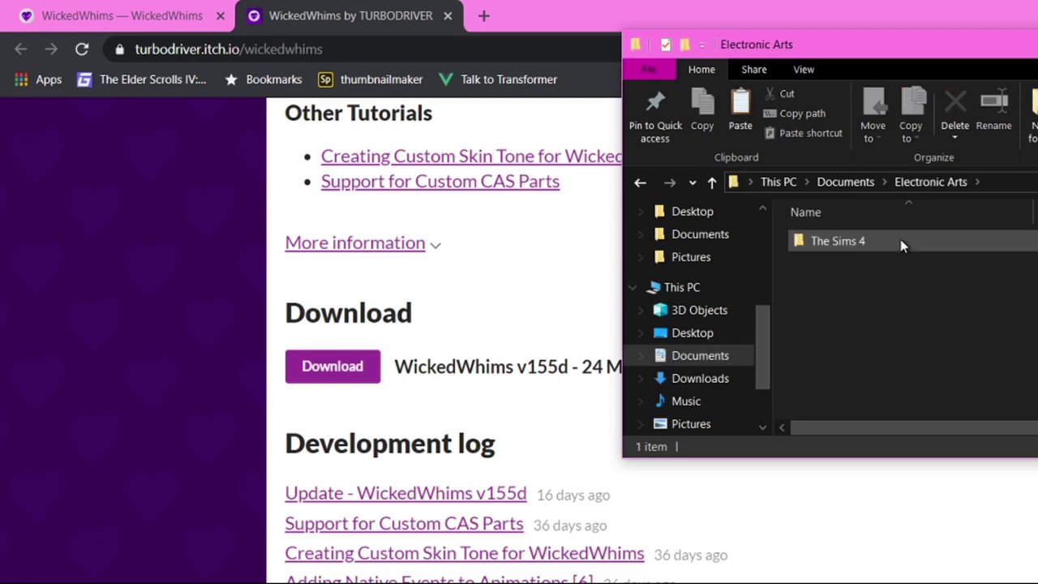
{"action": "double_click", "coordinate": [860, 244]}
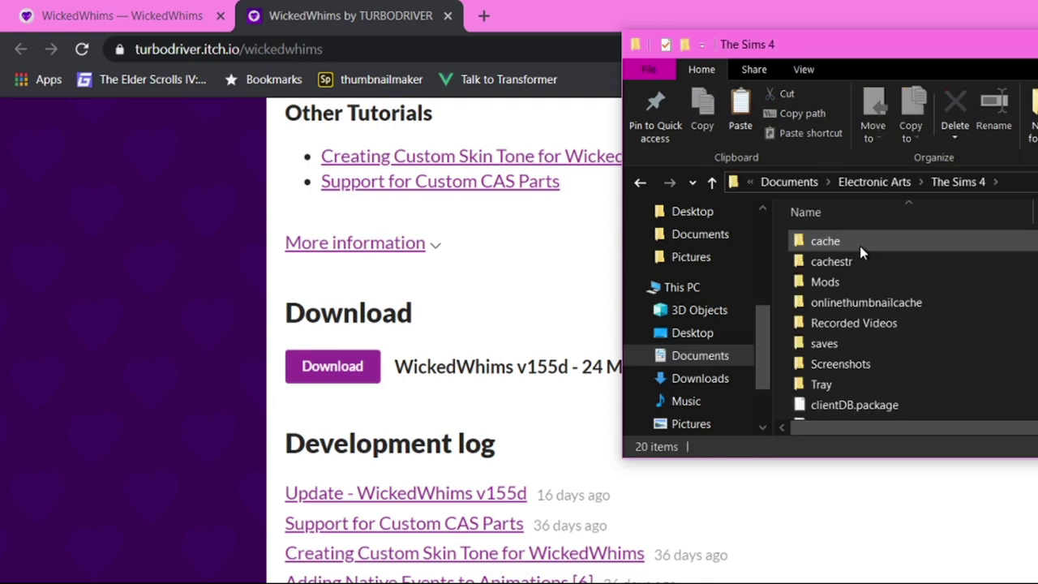
{"action": "double_click", "coordinate": [826, 281]}
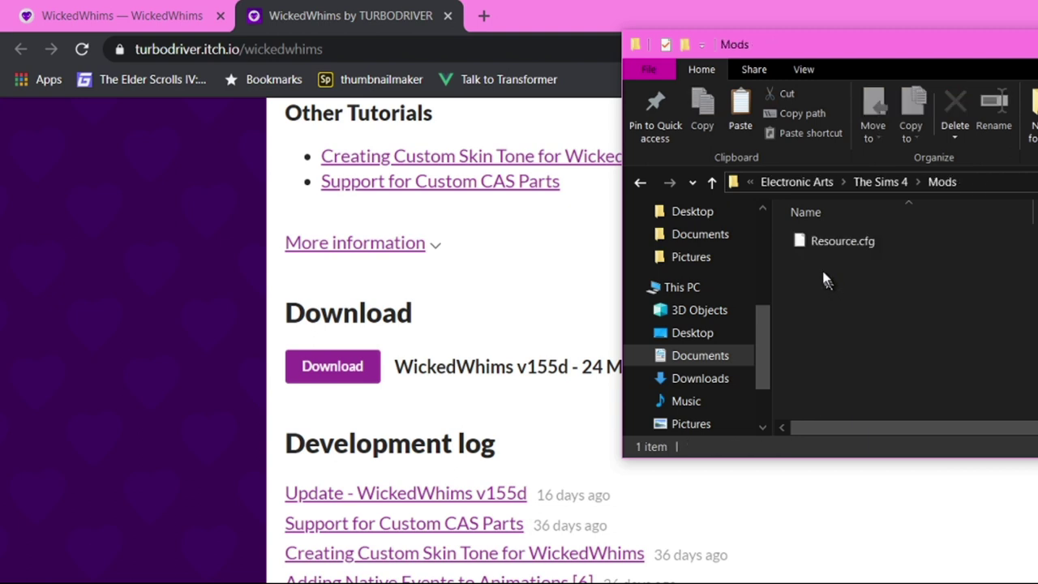
{"action": "left_click", "coordinate": [639, 185]}
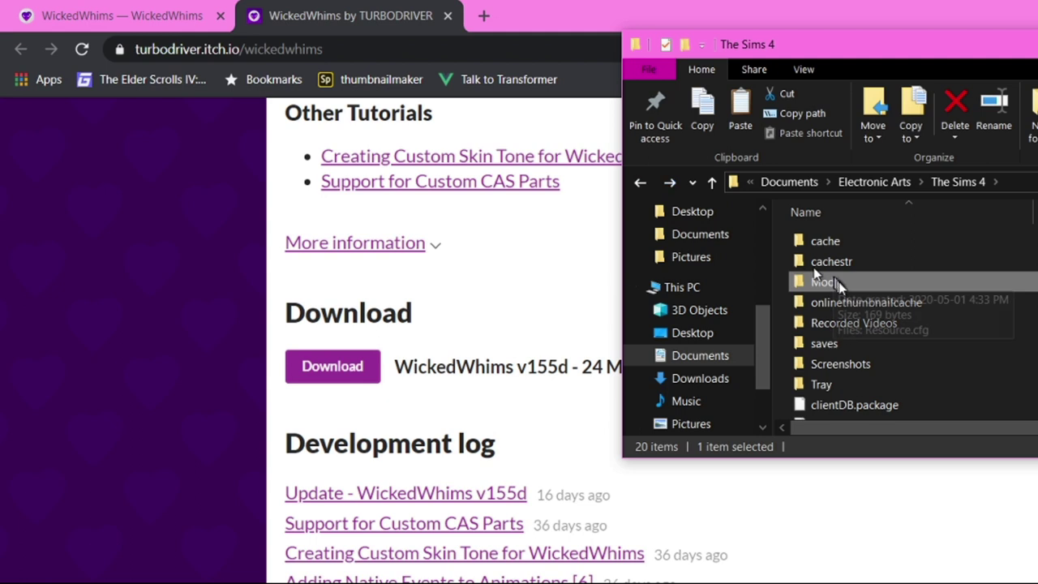
{"action": "double_click", "coordinate": [841, 278]}
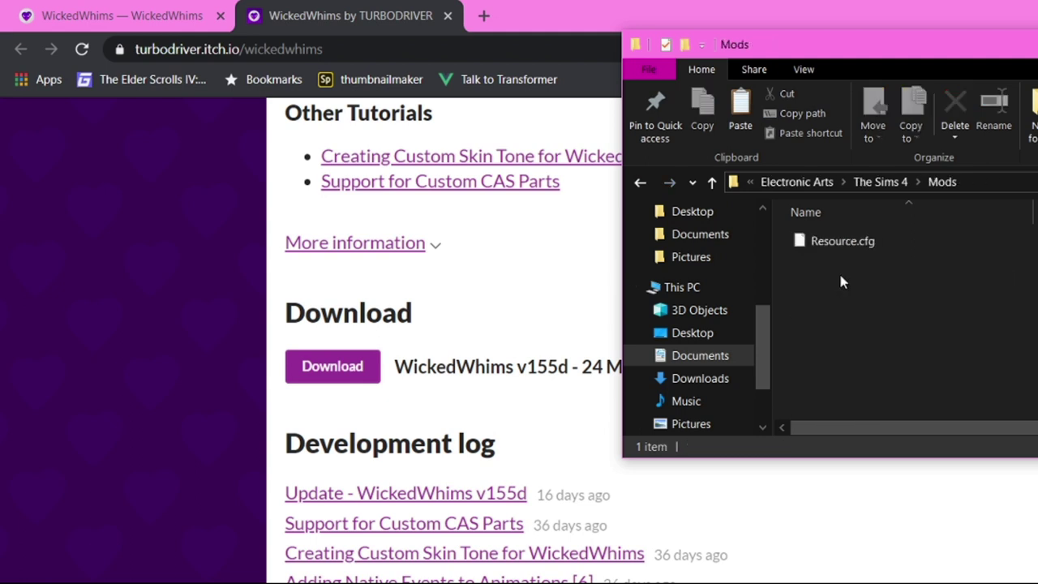
- Paste the WickedWhims v155d folder into Mods, check its four items, and return to Chrome
{"action": "right_click", "coordinate": [841, 278]}
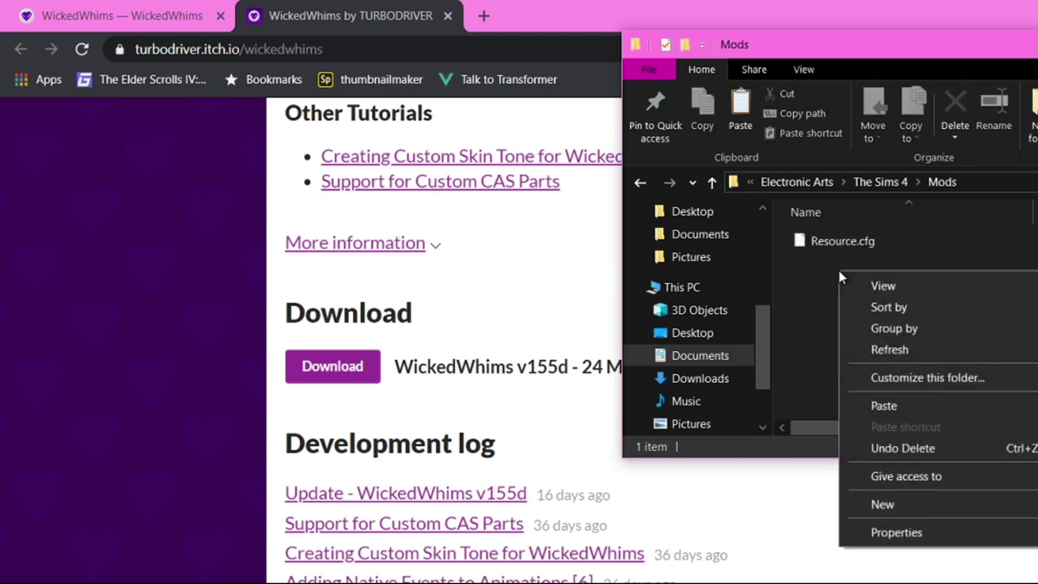
{"action": "left_click", "coordinate": [939, 412]}
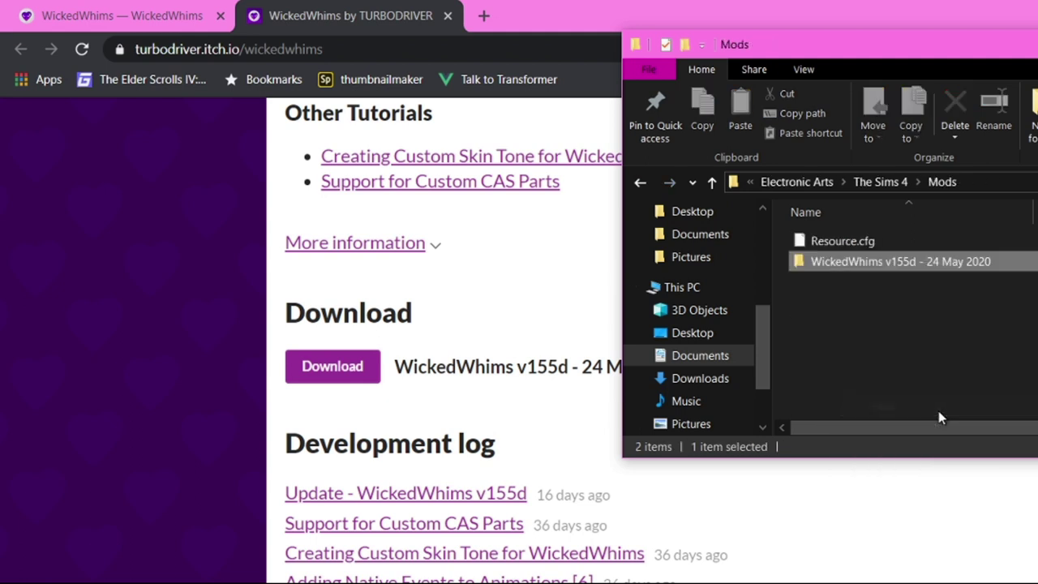
{"action": "double_click", "coordinate": [849, 265]}
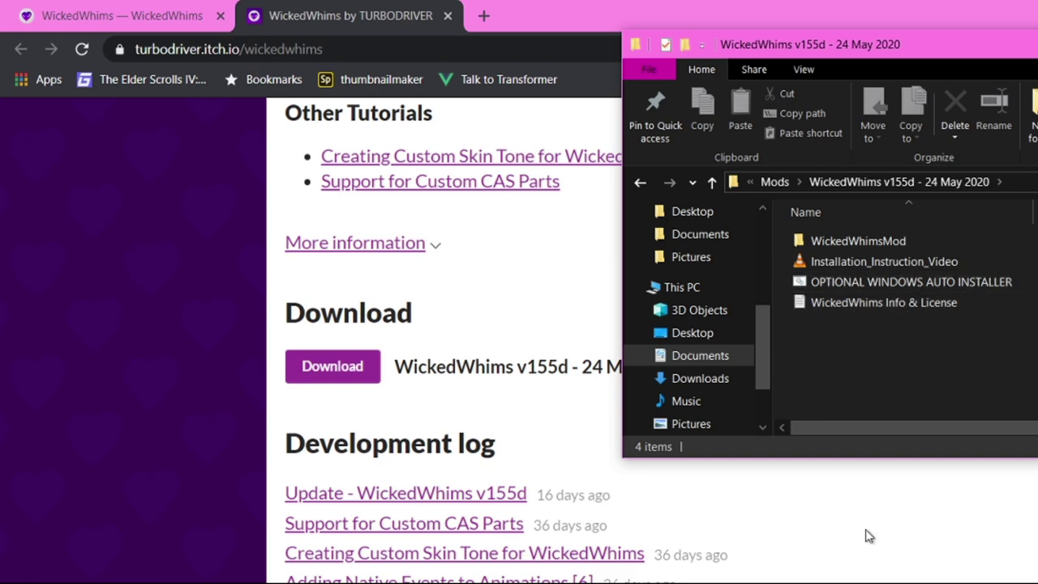
{"action": "left_click", "coordinate": [789, 545]}
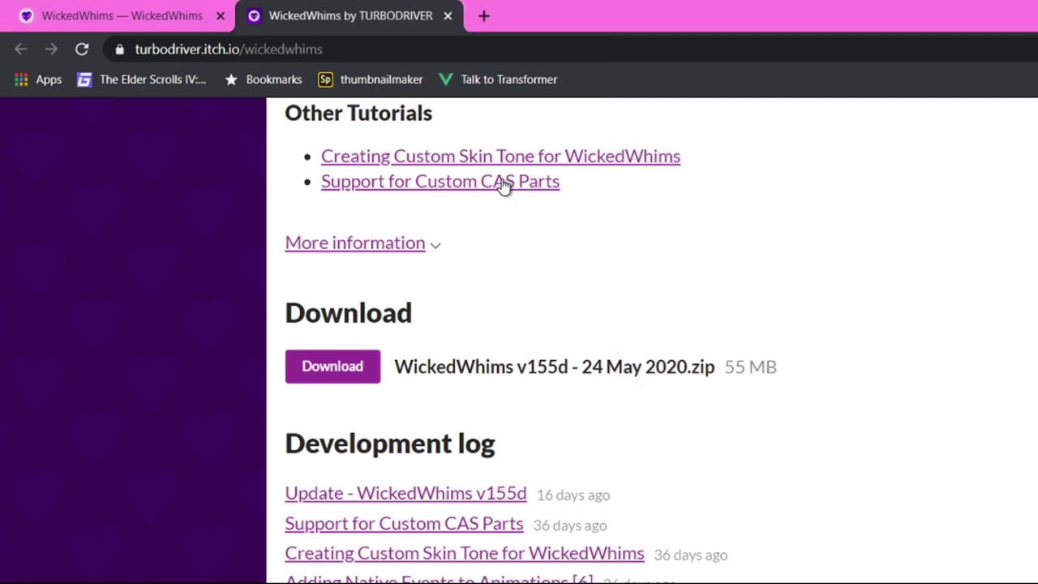